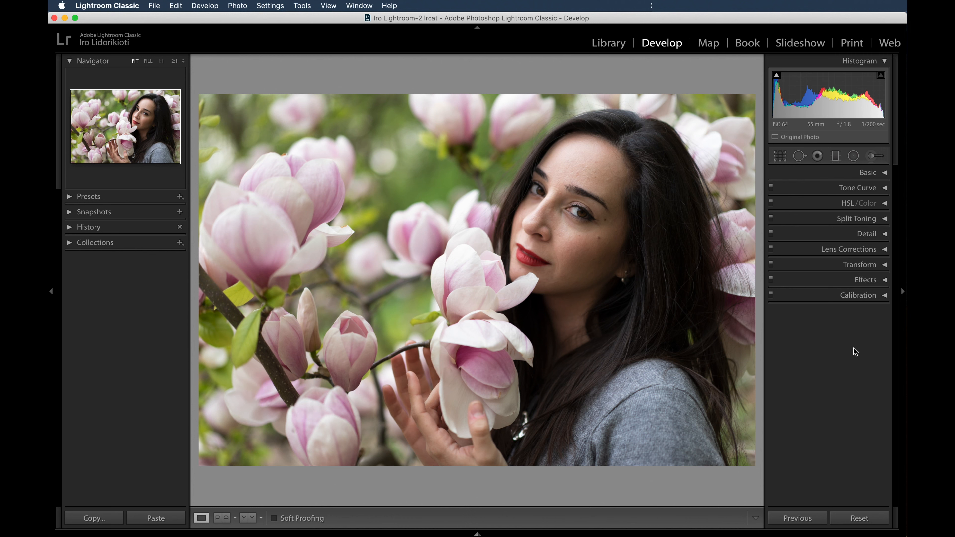
Compare the photo with and without the lens profile corrections, leaving them enabled.
left_click(884, 250)
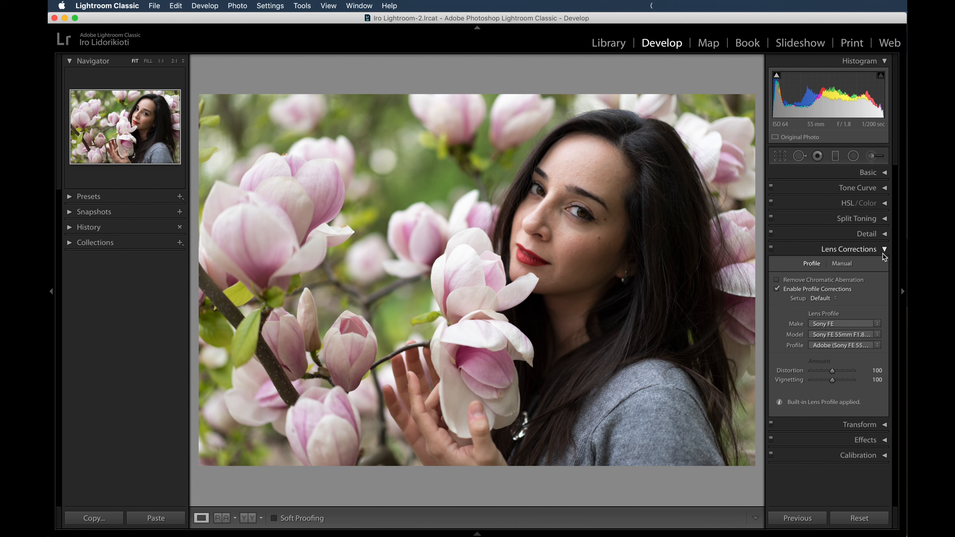
left_click(777, 289)
left_click(777, 289)
left_click(857, 249)
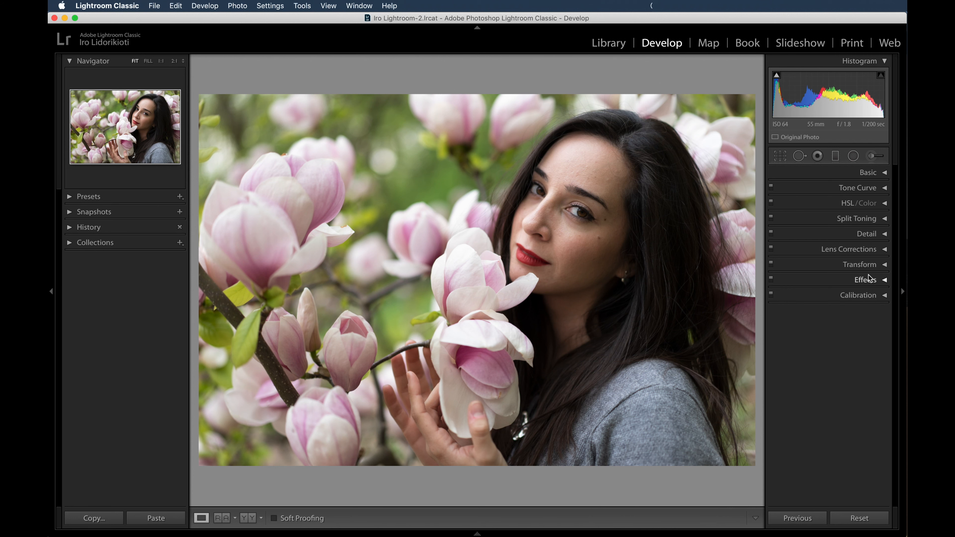
Adjust the basic tone to Contrast -31, Highlights -3, Shadows +17, Whites -35 and Blacks -13.
left_click(883, 176)
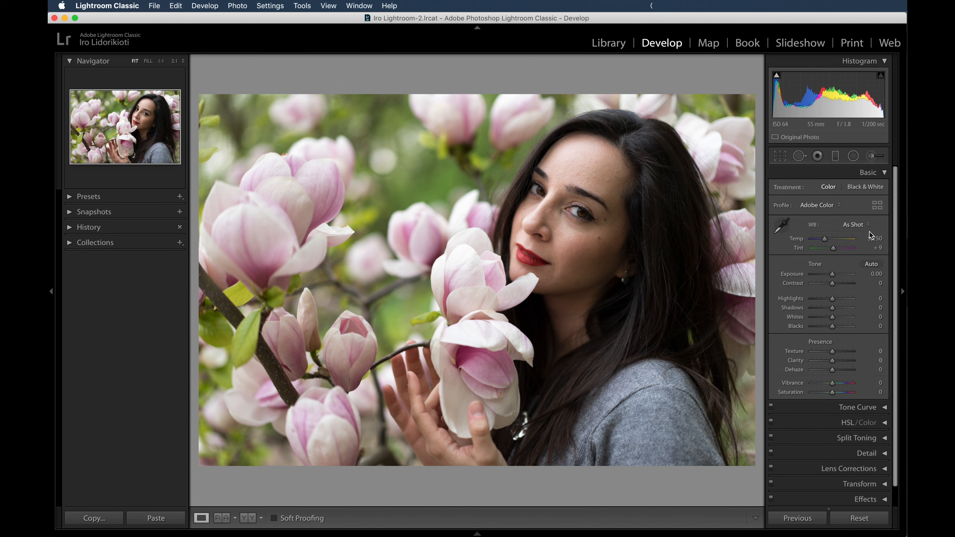
left_click_drag(835, 283, 828, 287)
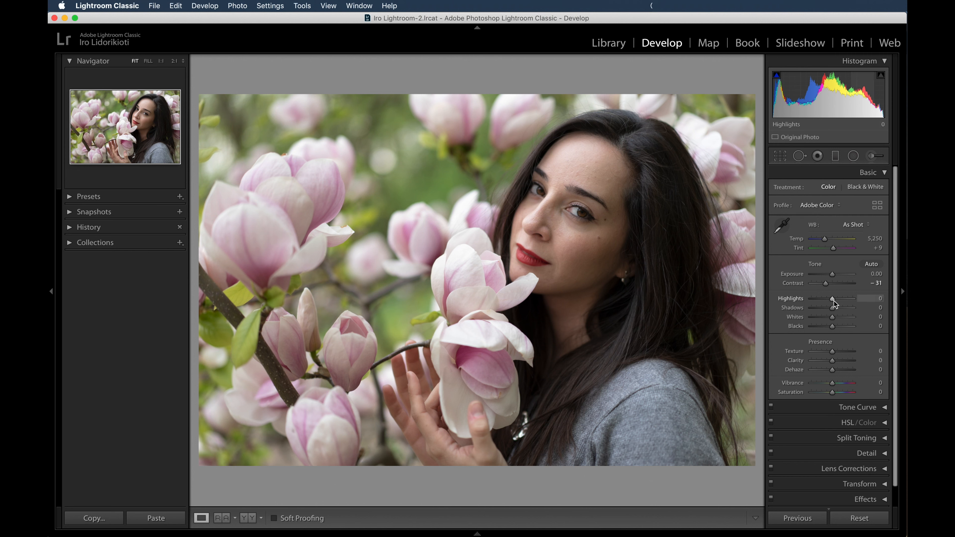
left_click_drag(834, 302, 834, 303)
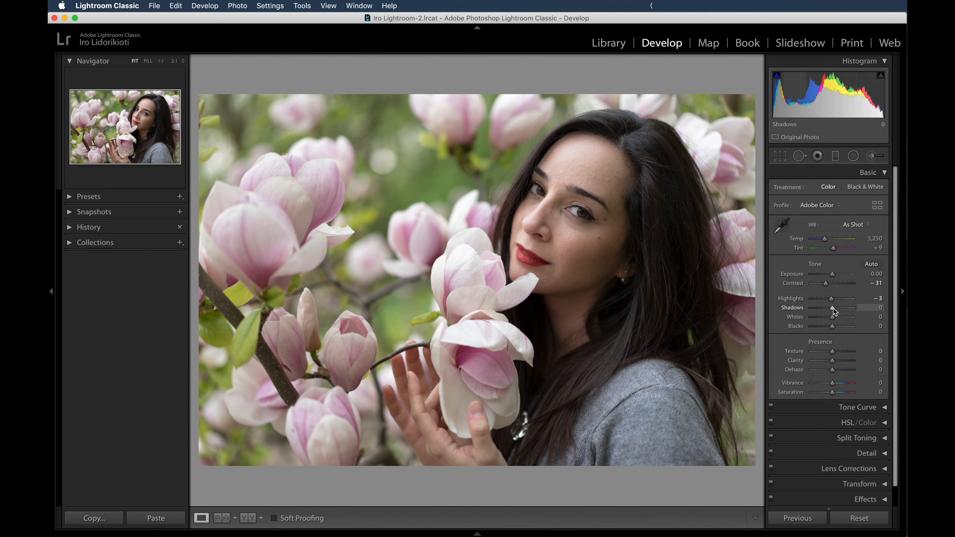
left_click_drag(834, 309, 831, 330)
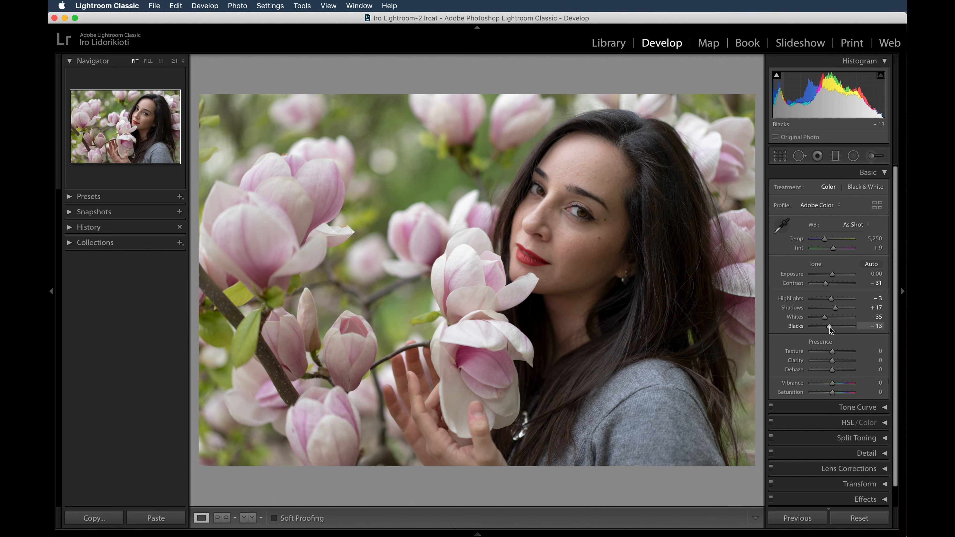
Add three evenly spaced points along the RGB tone curve for the shadows, midtones and highlights.
scroll(860, 317, "down", 1)
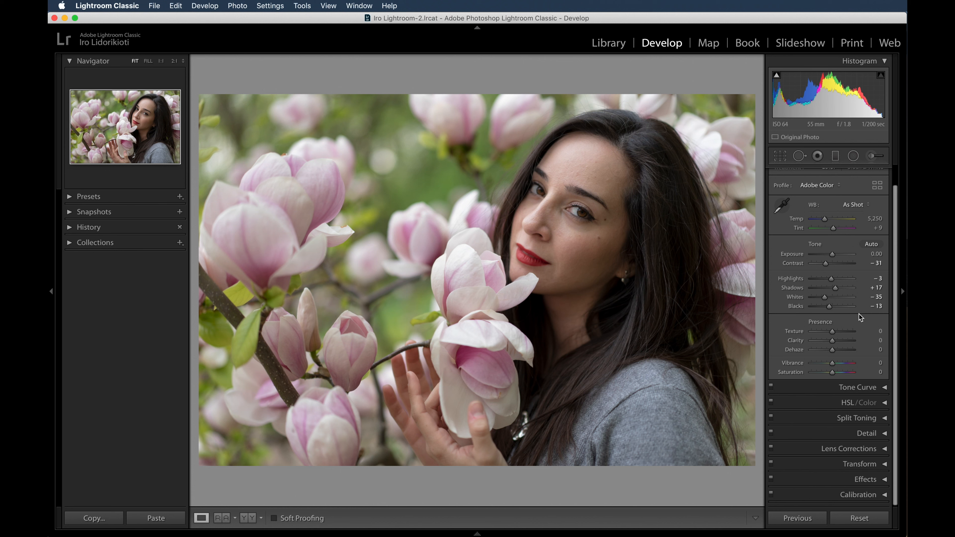
left_click(883, 388)
left_click(804, 428)
left_click(831, 402)
left_click(857, 376)
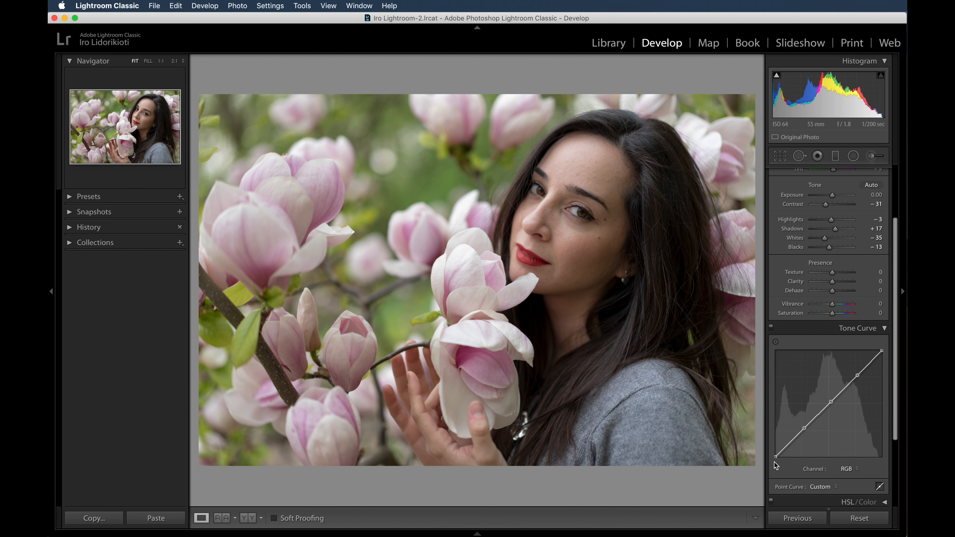
Lift the tone curve's black point to about 6.7%, lower the three inner points very slightly, and compare the photo with the curve off and on.
left_click_drag(776, 459, 774, 454)
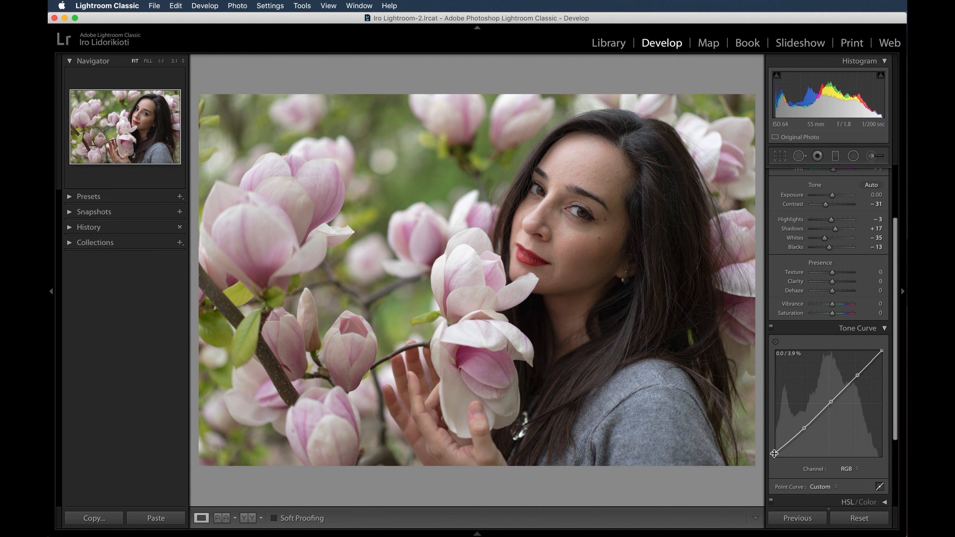
left_click_drag(774, 454, 775, 451)
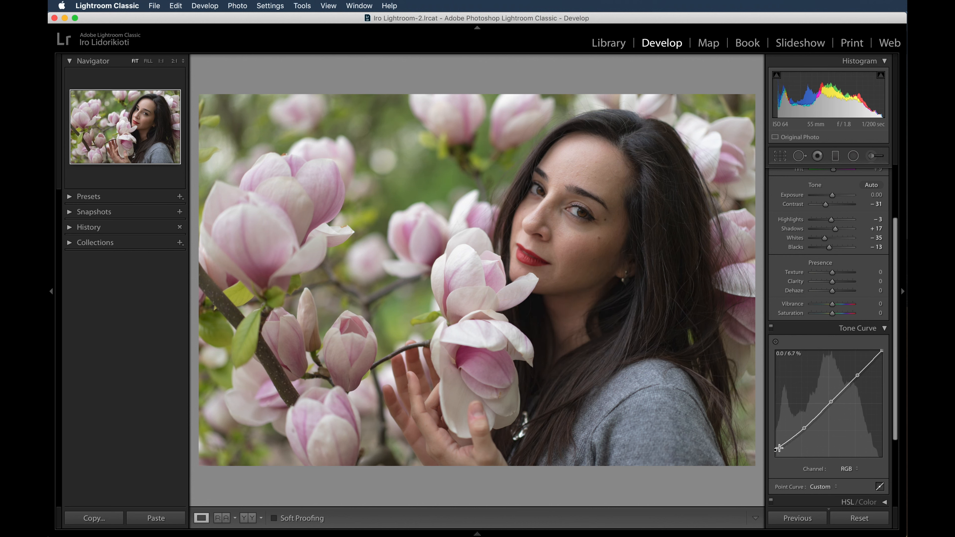
left_click(805, 428)
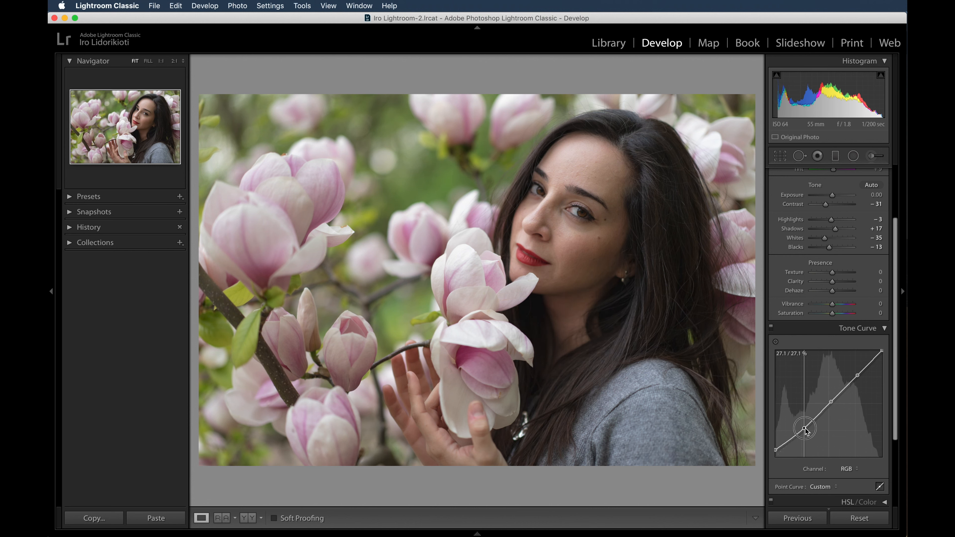
left_click(830, 402)
left_click_drag(833, 404, 834, 405)
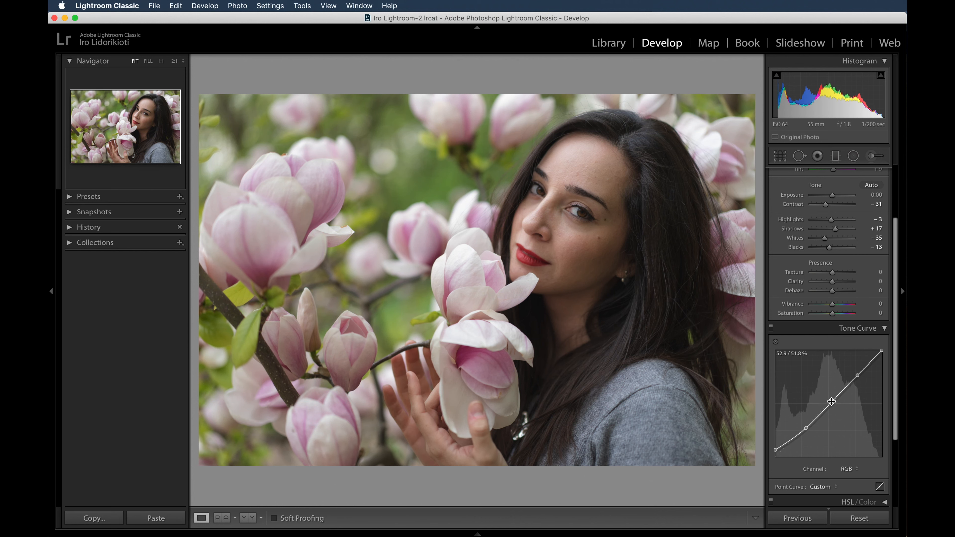
left_click(858, 375)
left_click_drag(859, 375, 859, 375)
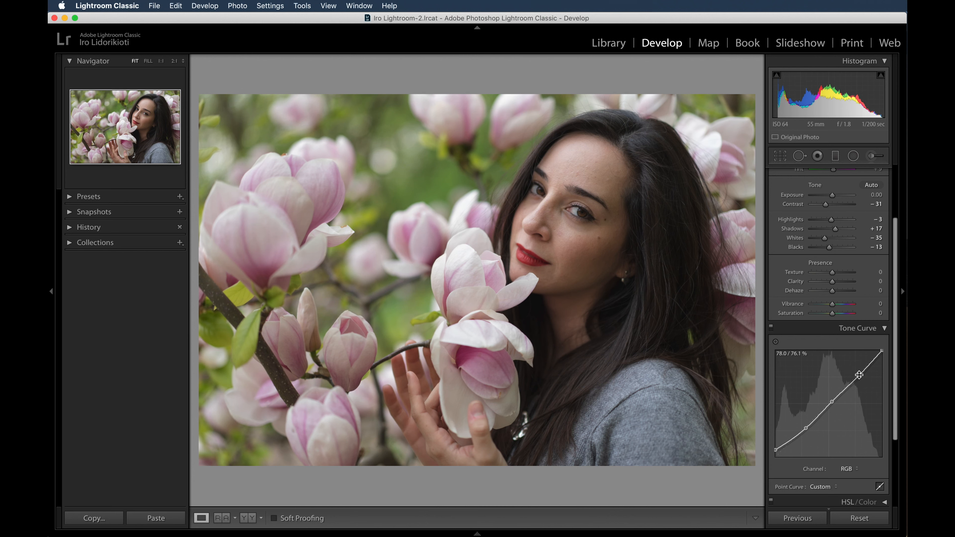
left_click(771, 328)
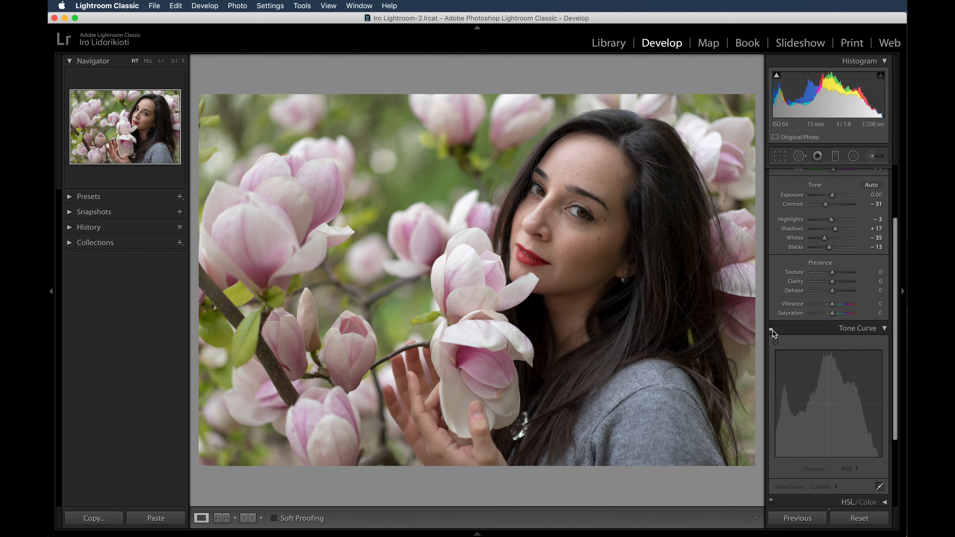
left_click(771, 327)
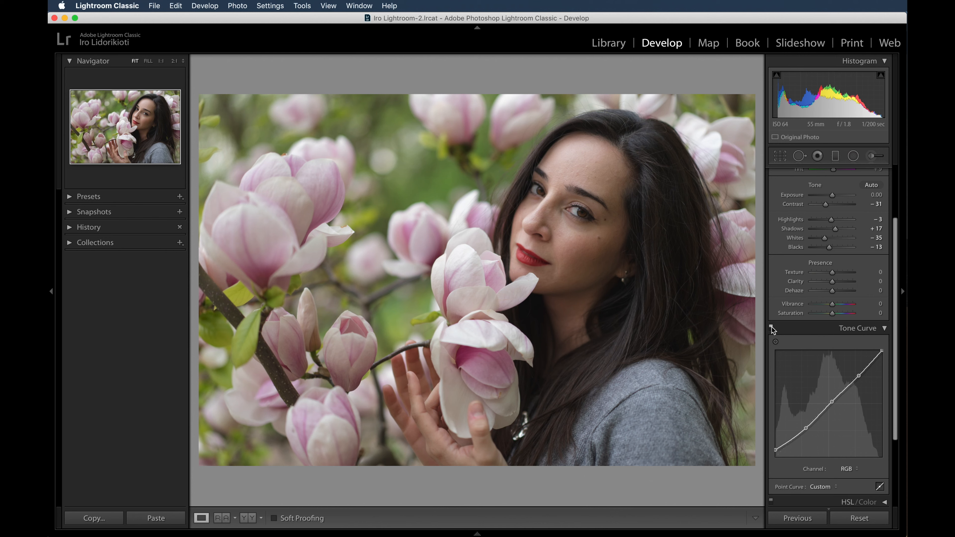
Reduce the HSL saturation to Orange -37, Yellow -11, Green -27, Blue -100 and Purple -19.
scroll(771, 327, "down", 5)
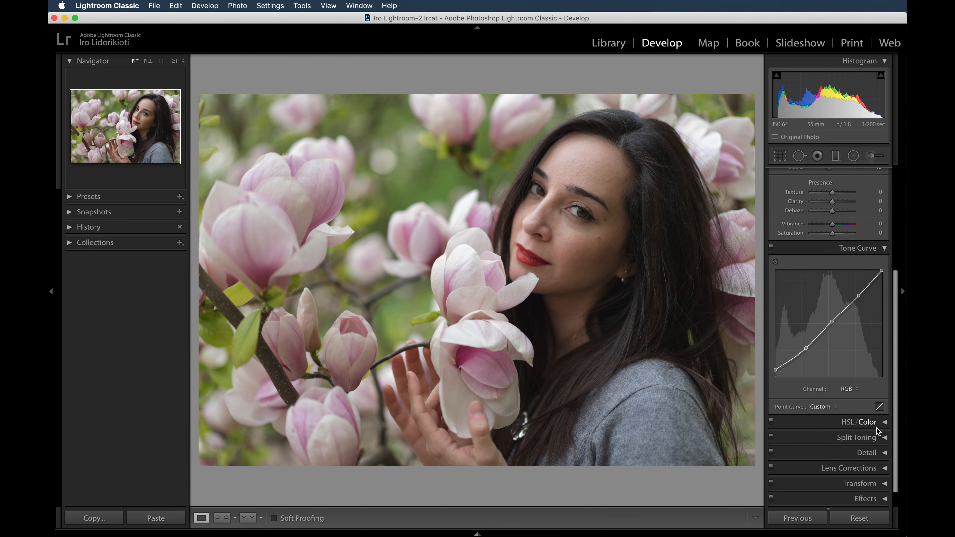
left_click(884, 426)
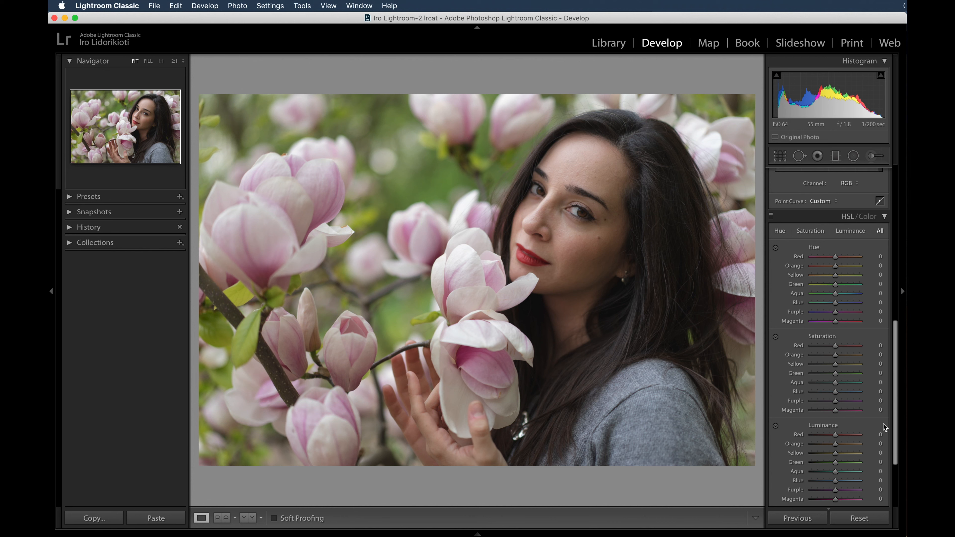
scroll(883, 425, "down", 1)
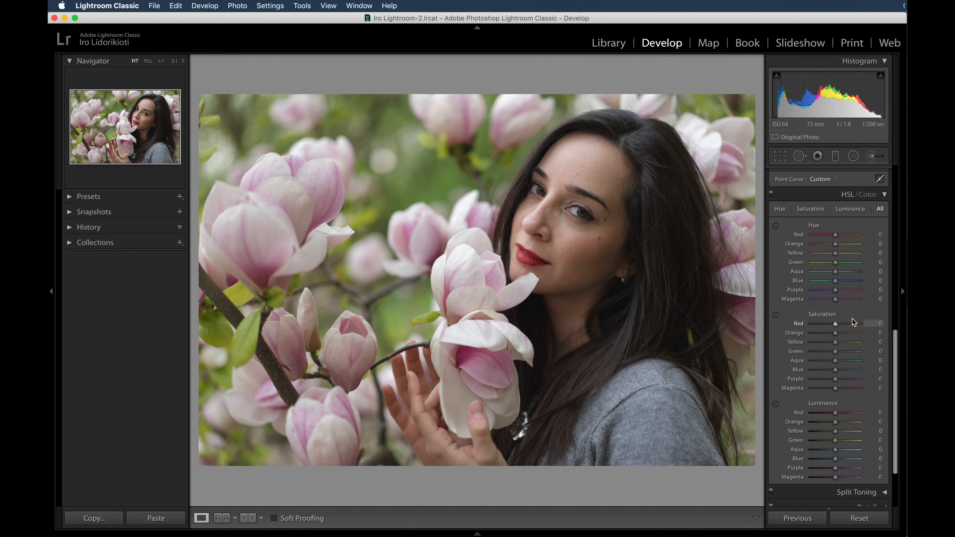
left_click_drag(837, 334, 834, 334)
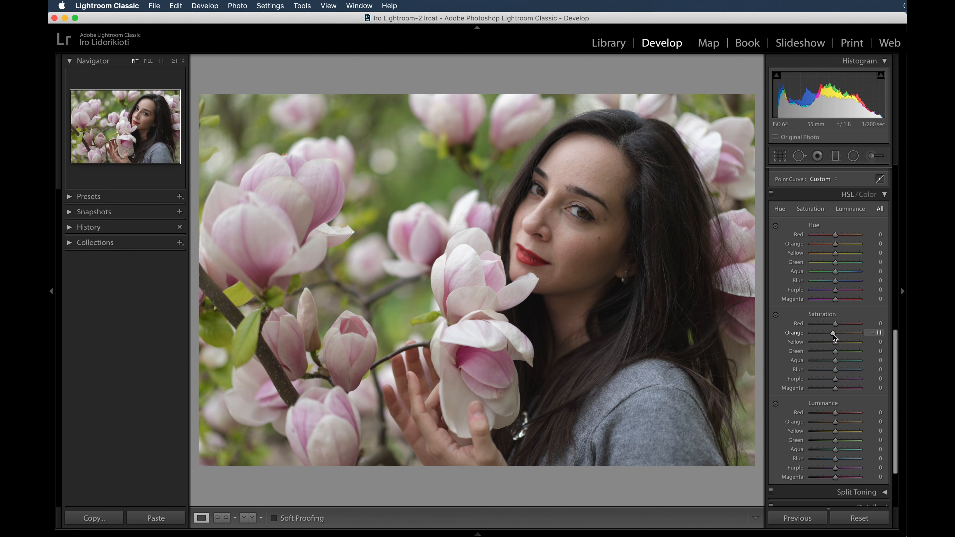
left_click_drag(834, 335, 828, 336)
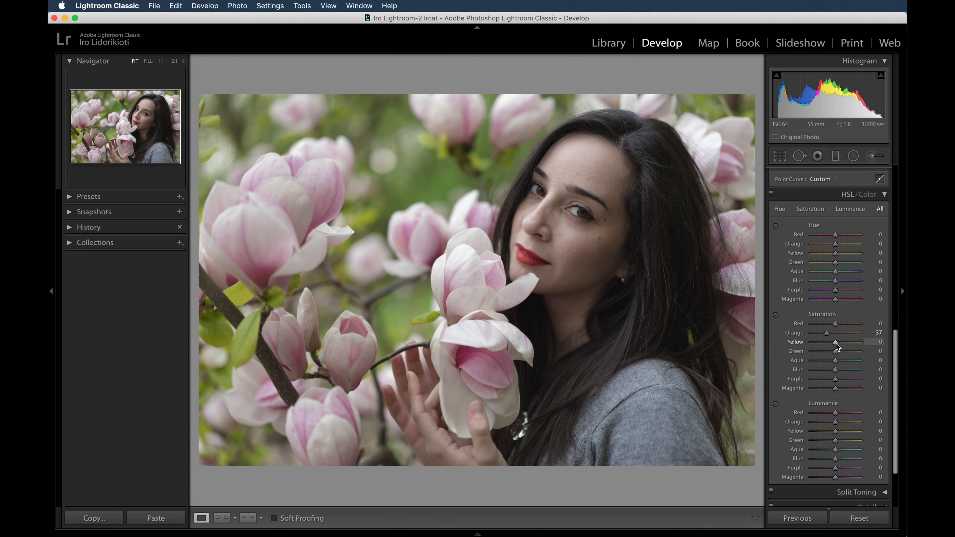
left_click_drag(836, 346, 833, 344)
left_click_drag(836, 353, 831, 355)
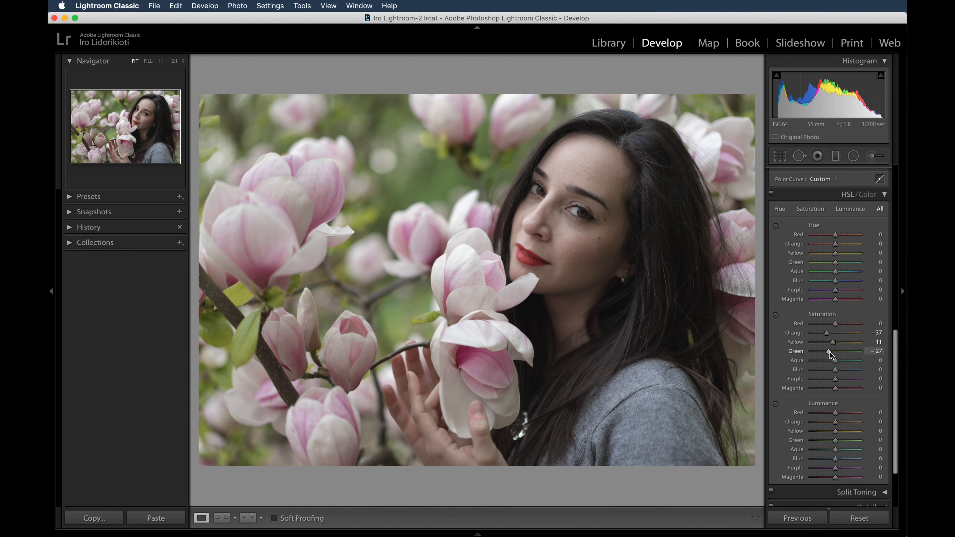
left_click_drag(836, 371, 797, 377)
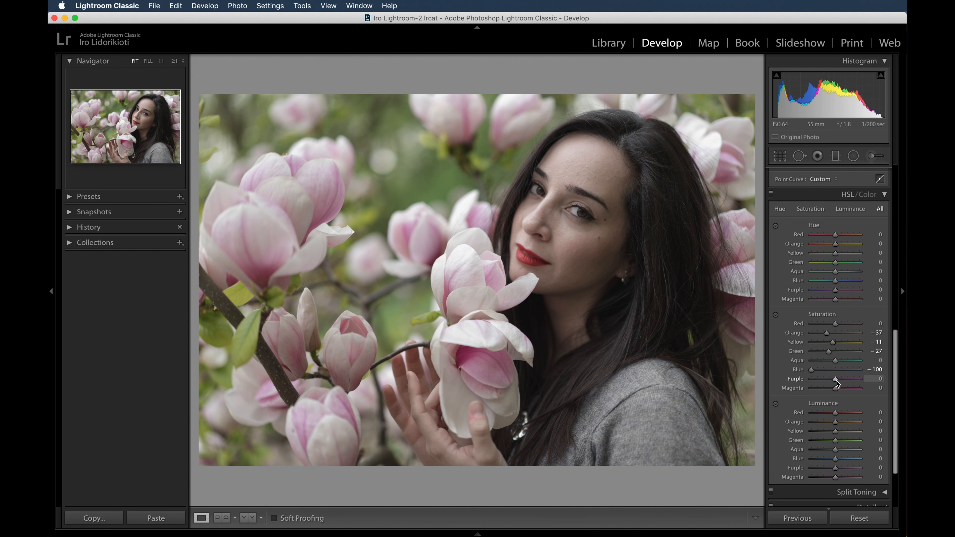
left_click_drag(836, 381, 833, 384)
Set the HSL luminance to Orange +9, Green +60, Purple -44 and Magenta +11.
scroll(861, 375, "down", 2)
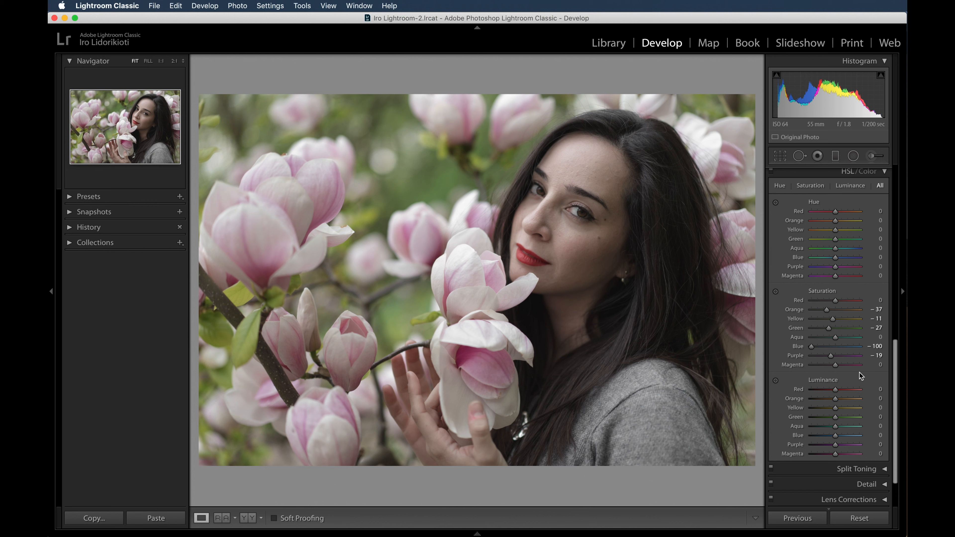
scroll(861, 376, "down", 1)
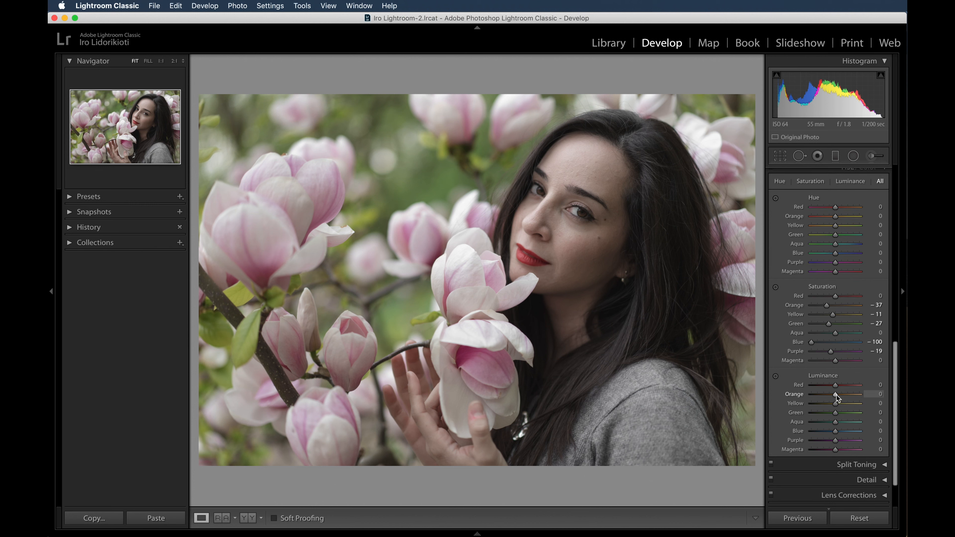
left_click_drag(836, 395, 838, 394)
left_click_drag(835, 413, 851, 415)
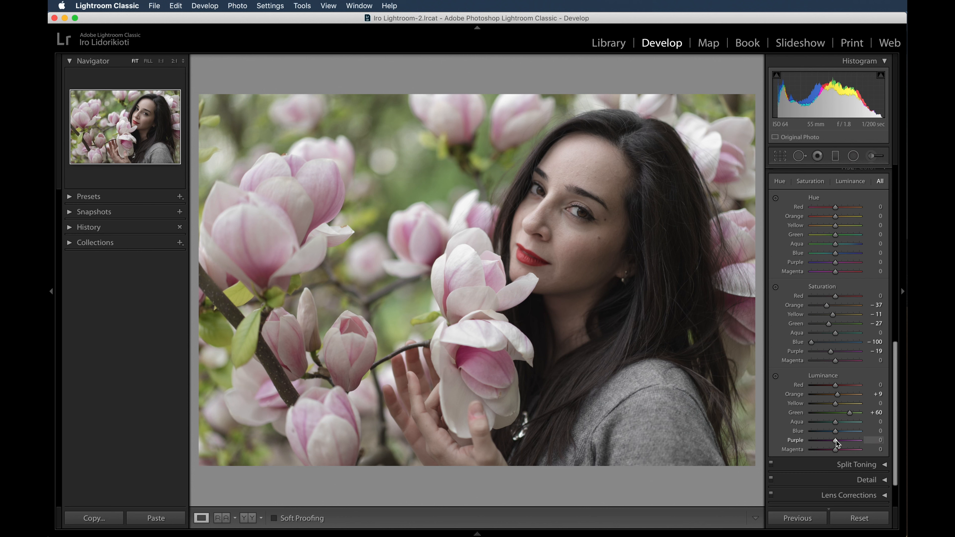
left_click_drag(837, 442, 827, 444)
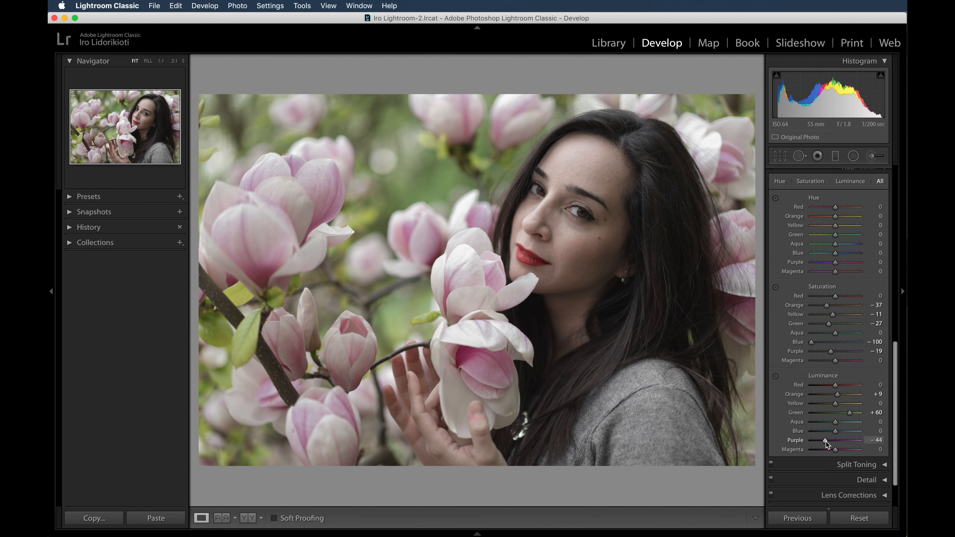
left_click_drag(836, 451, 839, 451)
Shift the red hue to -61 and reduce the red saturation to about -27.
left_click_drag(837, 207, 822, 208)
left_click_drag(836, 296, 829, 296)
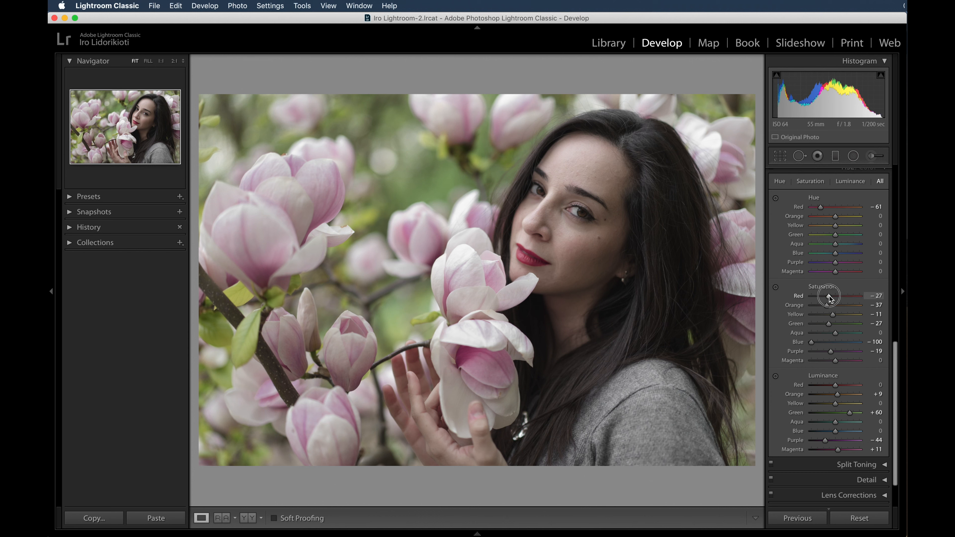
left_click_drag(830, 298, 830, 298)
Tint the highlights pink with Split Toning, using hue 344 and saturation 14.
left_click(861, 464)
scroll(870, 441, "down", 4)
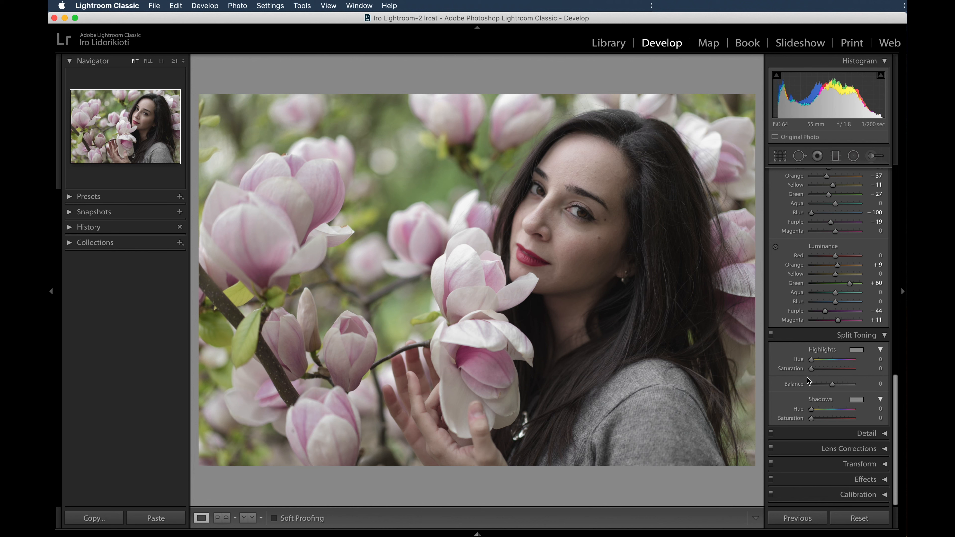
left_click_drag(811, 369, 822, 372)
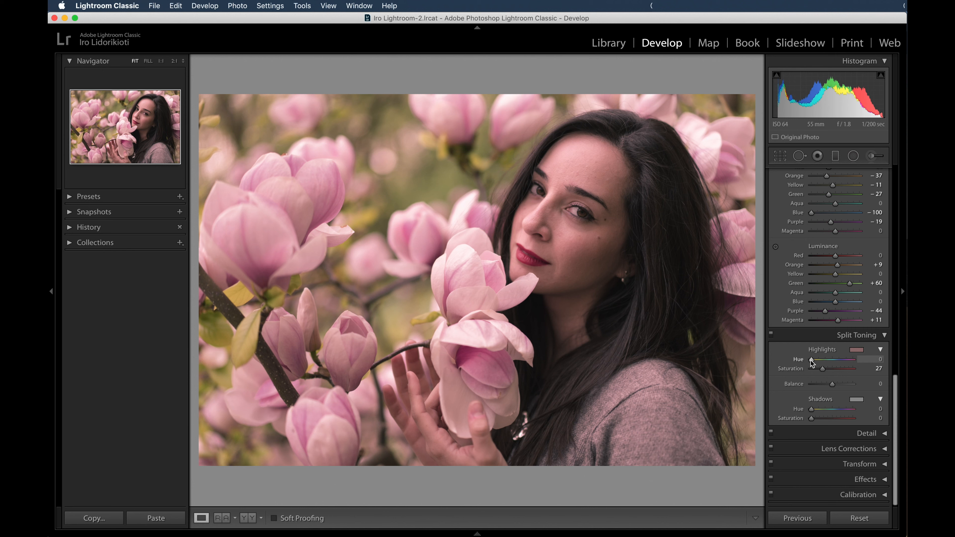
left_click_drag(811, 362, 851, 363)
left_click_drag(825, 372, 819, 372)
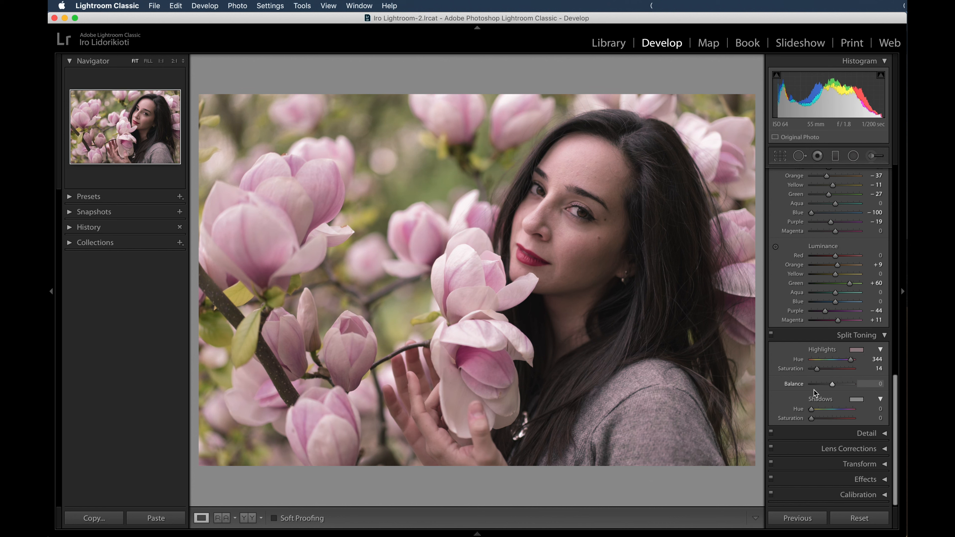
Tint the shadows blue with hue 216 and saturation 8, and compare the photo with split toning off and on.
left_click_drag(812, 418, 829, 413)
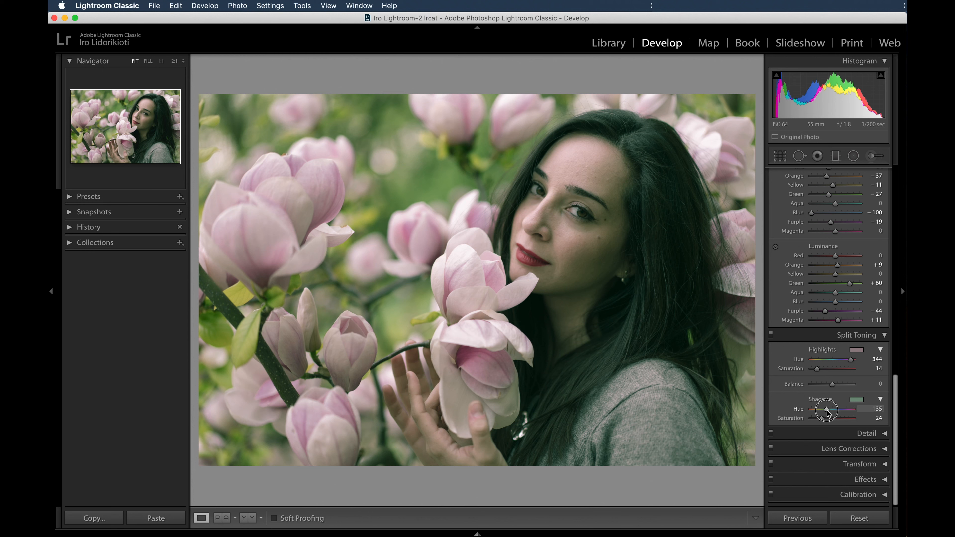
mouse_move(829, 413)
left_mouse_down()
mouse_move(837, 411)
mouse_move(815, 419)
left_mouse_up()
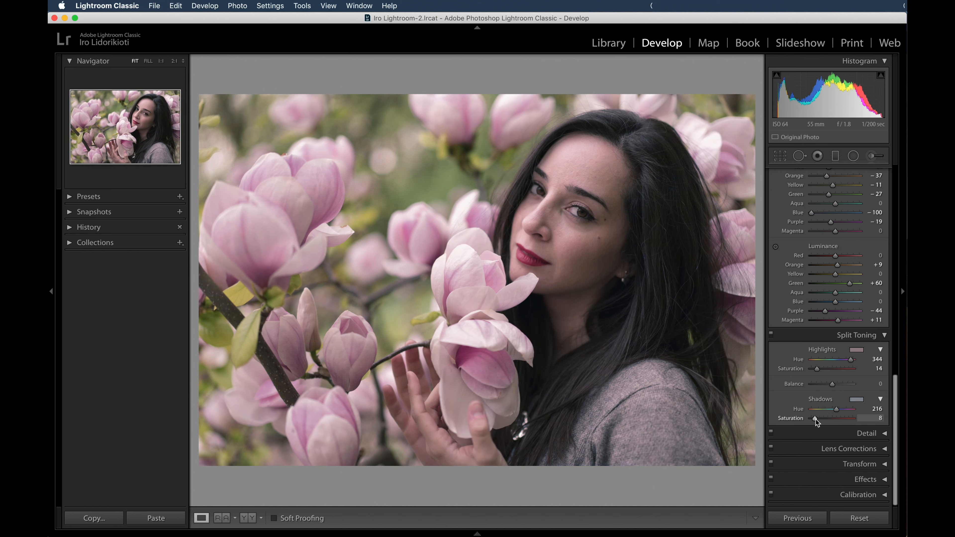
left_click(772, 334)
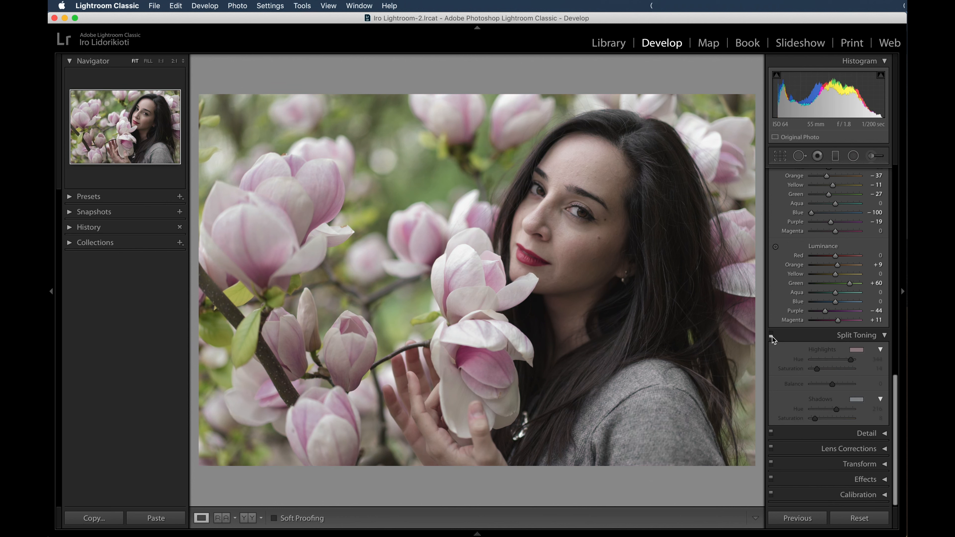
left_click(771, 335)
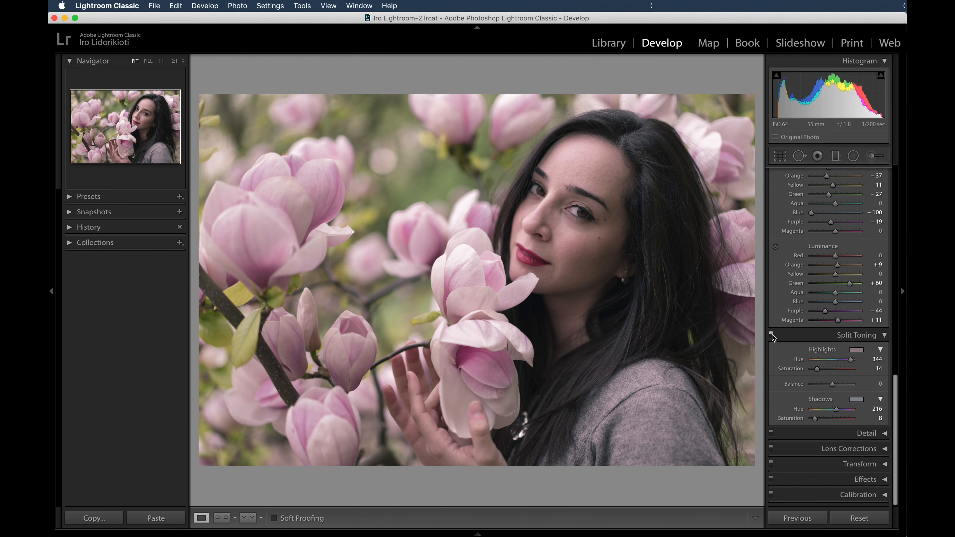
Set the Detail preview to show the woman's eye on the side with the loose hair.
left_click(867, 434)
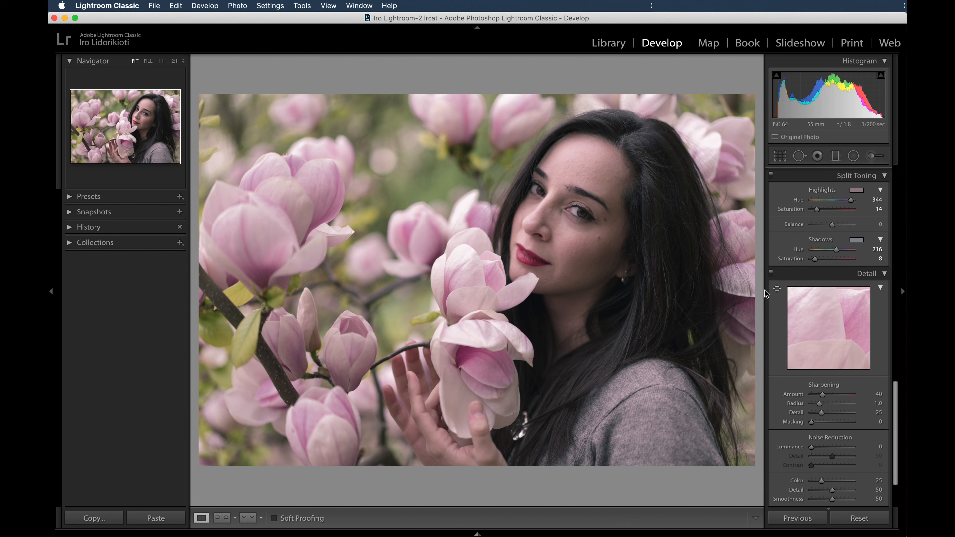
left_click(777, 289)
left_click(578, 211)
left_click_drag(814, 333, 791, 325)
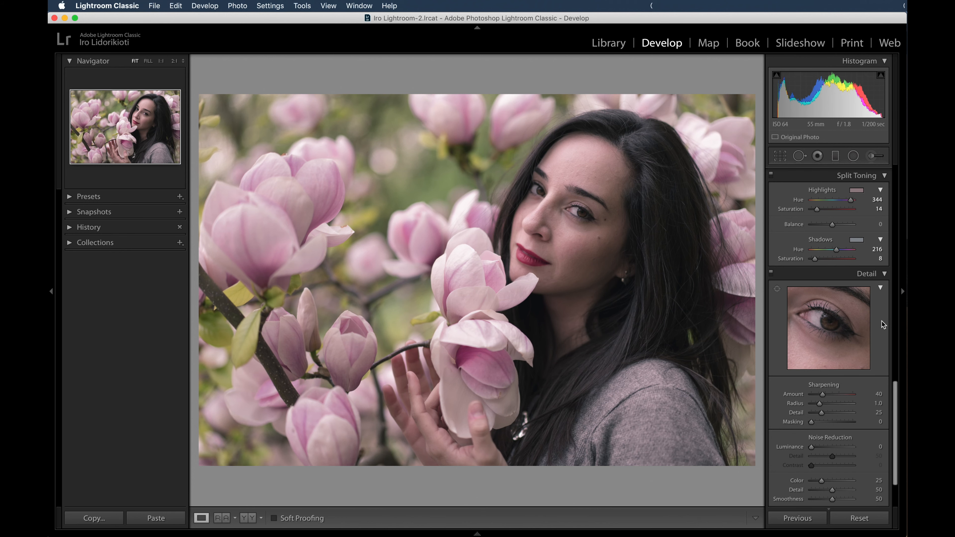
Set the sharpening to Masking 90, Amount 111, Radius 1.8 and Detail 29, checking the edge mask while setting the masking.
key("alt")
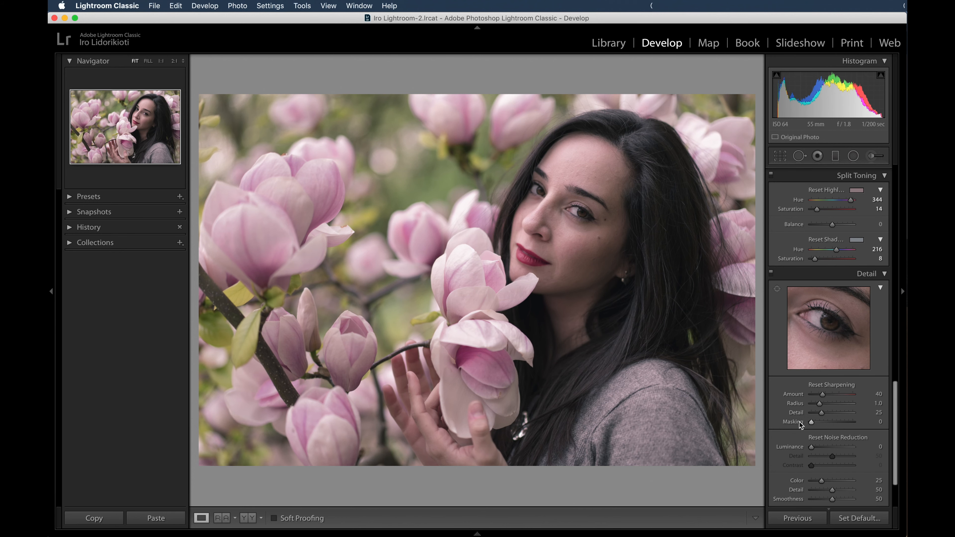
left_click_drag(814, 426, 851, 425)
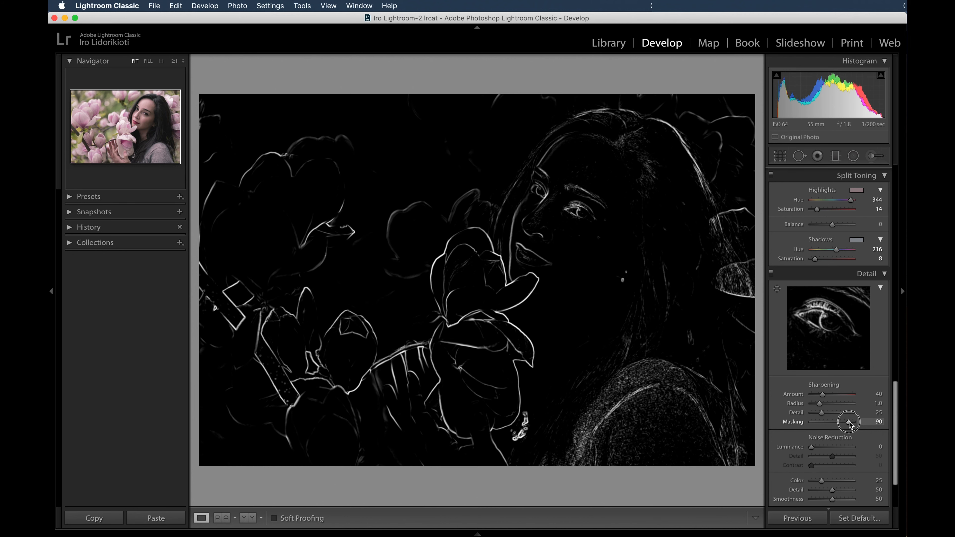
left_click_drag(851, 424, 851, 424)
left_click_drag(851, 424, 850, 424)
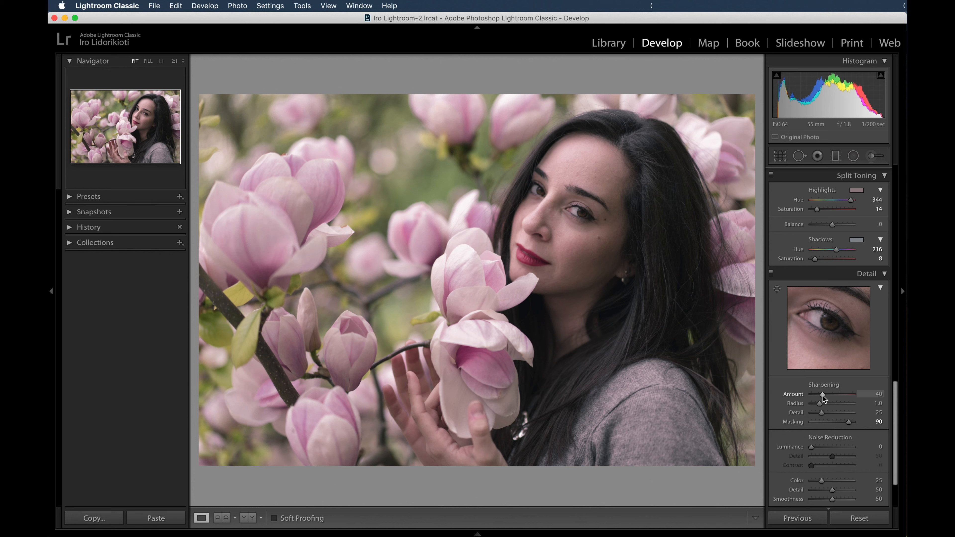
left_click_drag(823, 396, 843, 396)
mouse_move(820, 403)
left_mouse_down()
mouse_move(833, 404)
mouse_move(825, 415)
left_mouse_up()
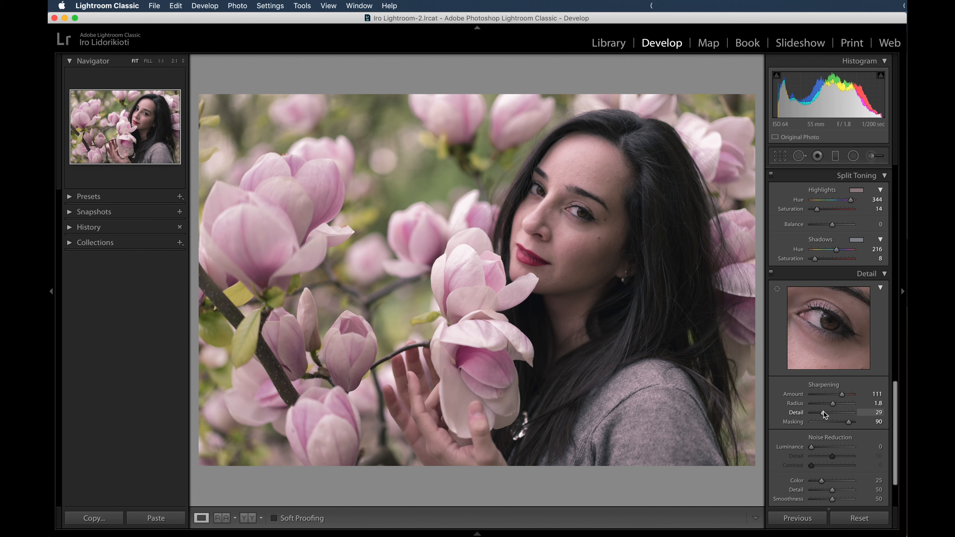
Lighten the photo's corners with a post-crop vignette Amount of +17, after trying and resetting a negative amount.
scroll(824, 415, "down", 3)
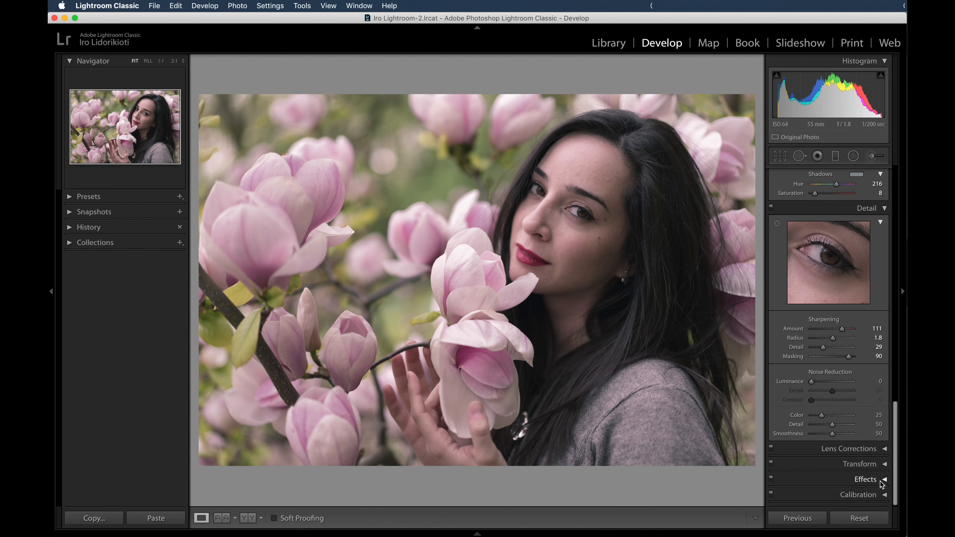
left_click(886, 480)
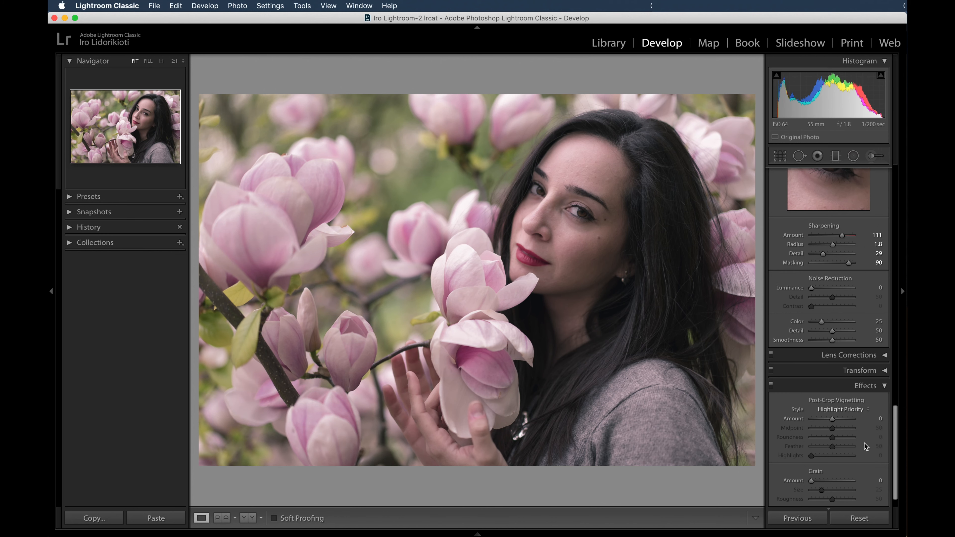
scroll(864, 444, "down", 1)
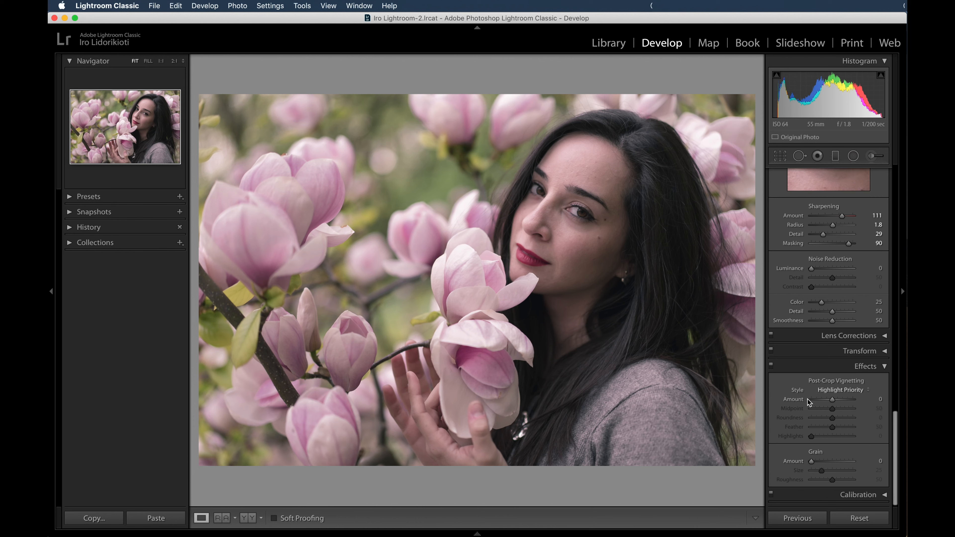
left_click_drag(834, 402, 822, 402)
double_click(799, 401)
left_click_drag(832, 401, 836, 403)
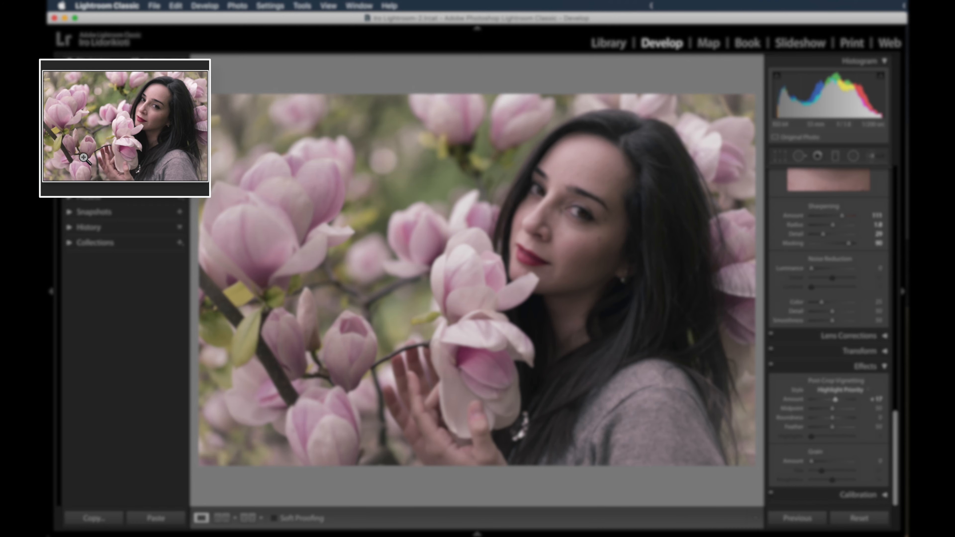
Set the vignette's Midpoint to 59, Roundness to -21 and Feather to 91, and compare the photo with effects off and on.
left_click_drag(832, 409, 828, 419)
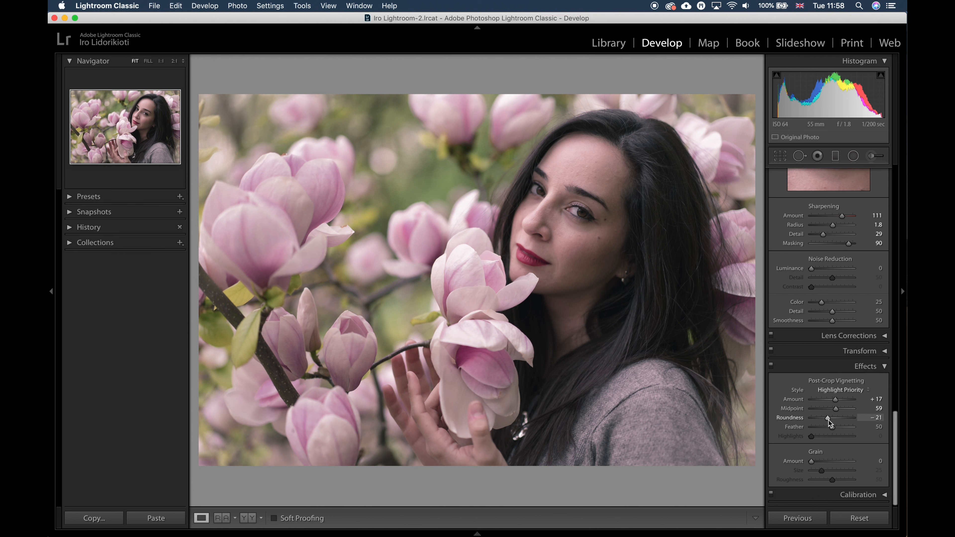
left_click_drag(832, 428, 850, 427)
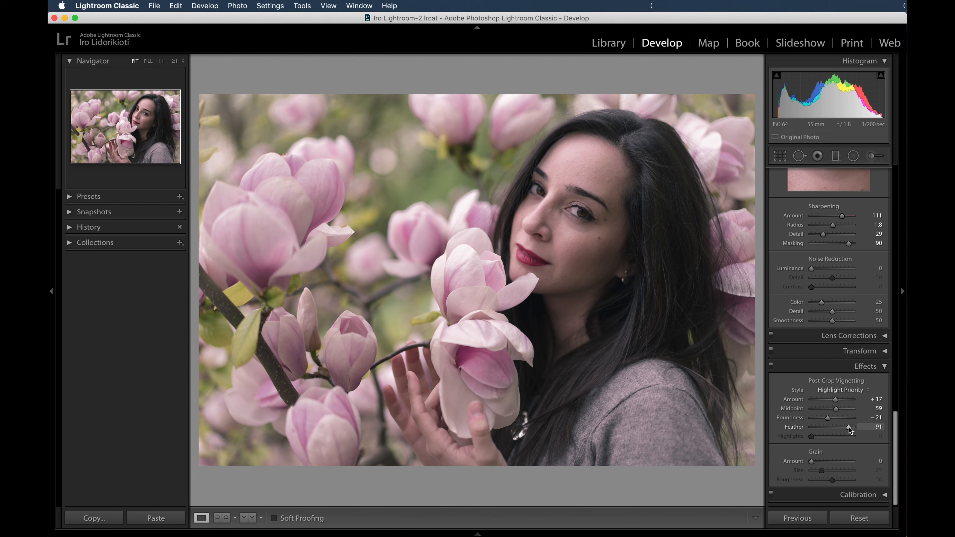
left_click(771, 367)
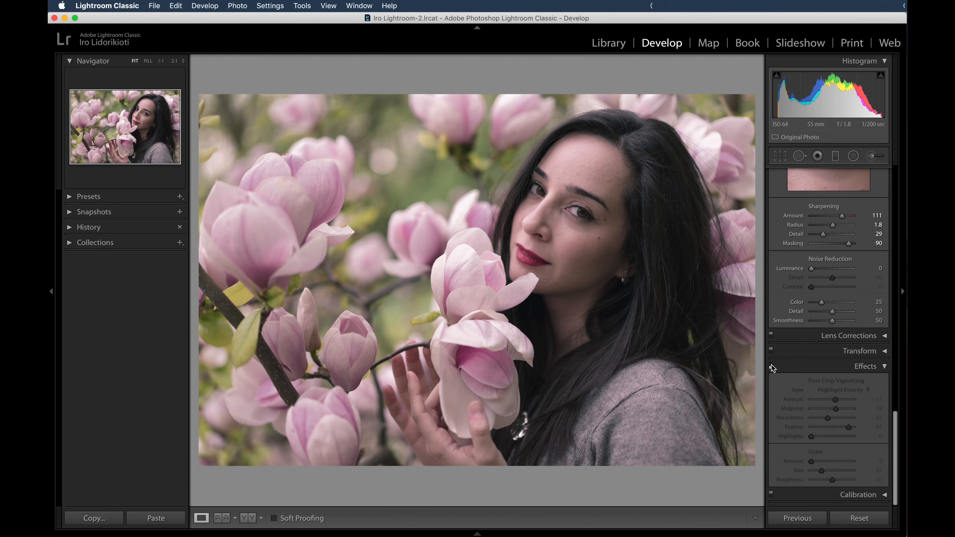
left_click(771, 366)
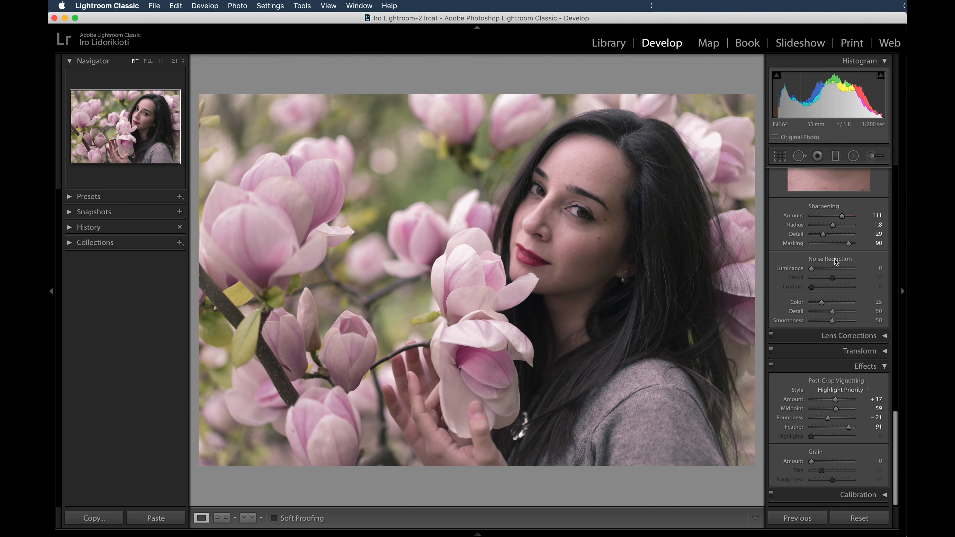
Set the basic Contrast to -13, the white balance Temp to 5,560 and the Tint to +17.
scroll(835, 261, "up", 15)
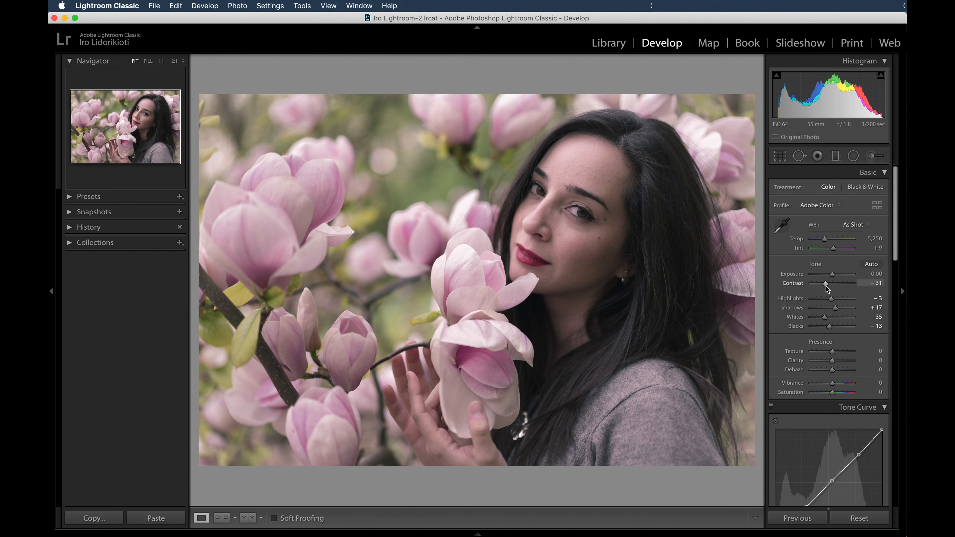
left_click_drag(826, 286, 831, 288)
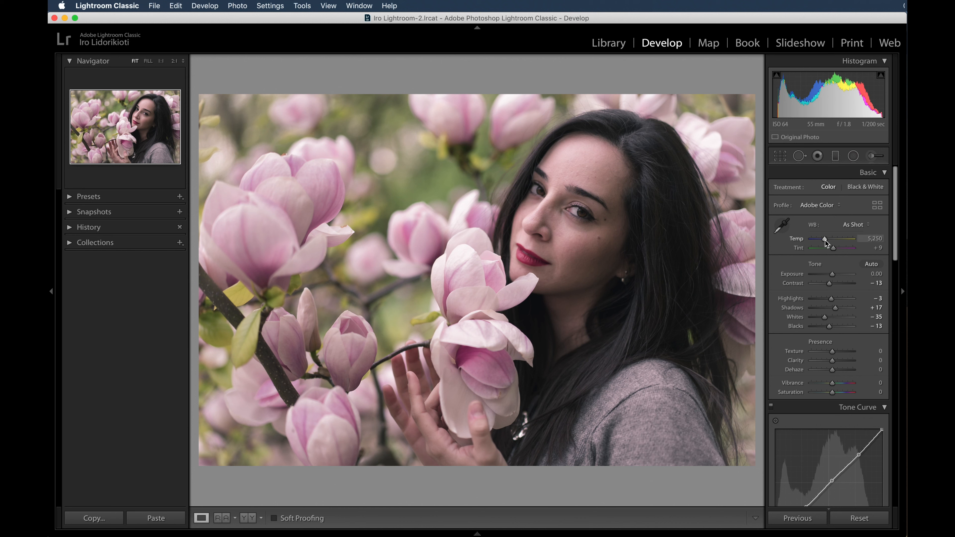
left_click_drag(825, 240, 827, 243)
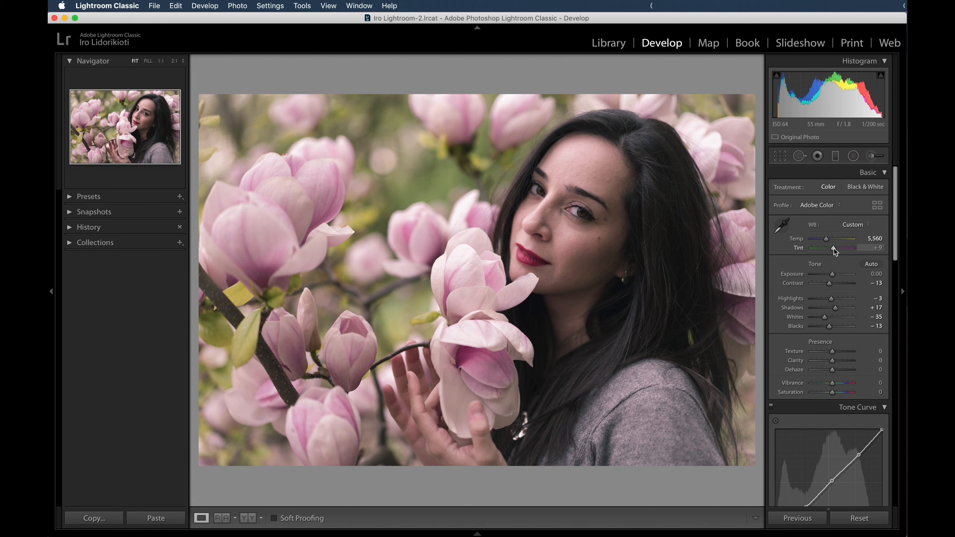
left_click_drag(834, 249, 835, 252)
Switch the tone curve to region adjustments and set Highlights to -6 and Lights to about -20.
scroll(855, 380, "down", 8)
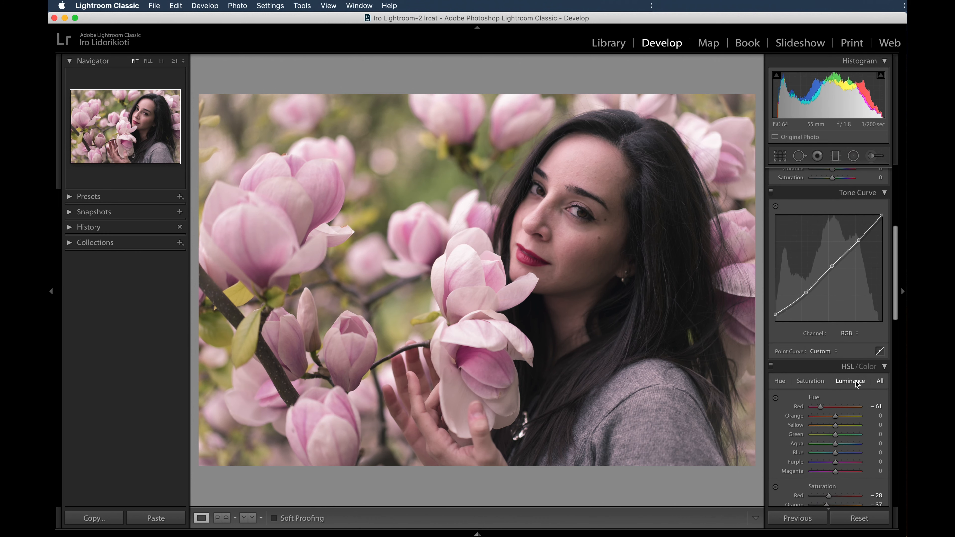
left_click(879, 351)
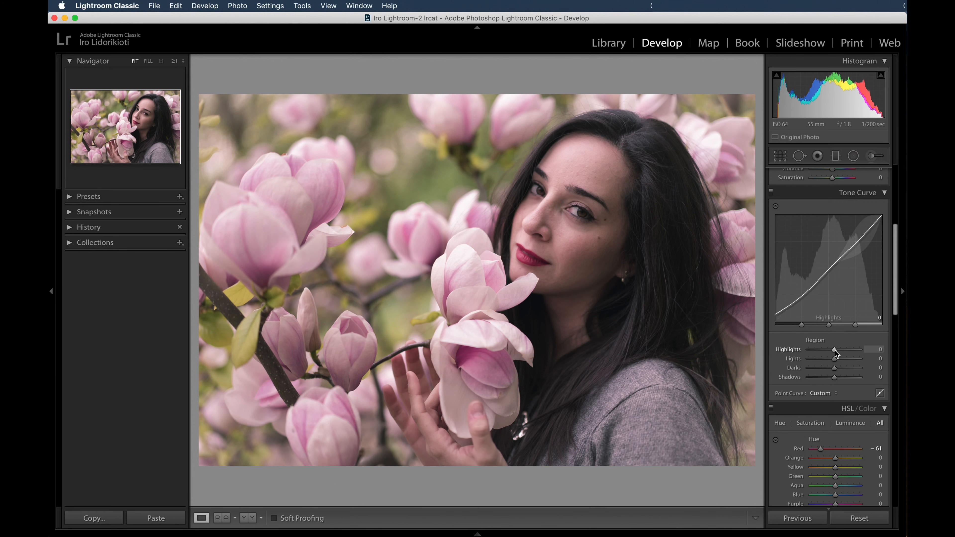
left_click_drag(836, 351, 834, 354)
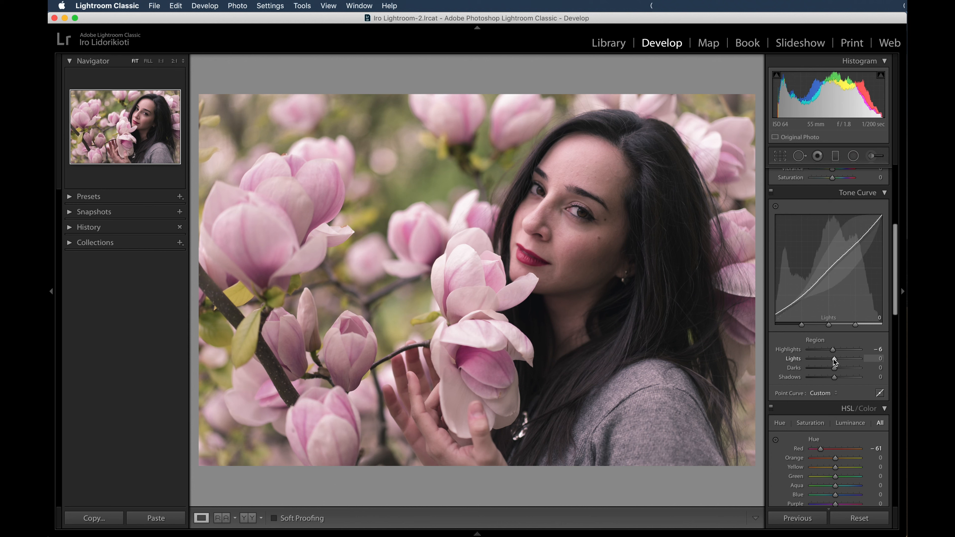
left_click_drag(834, 360, 830, 360)
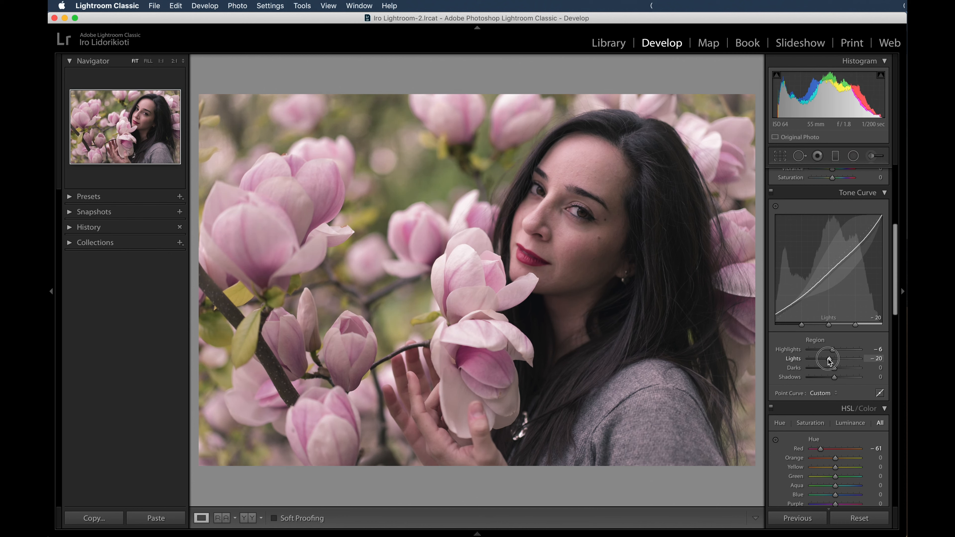
Paint both irises using an Iris Enhance adjustment brush of size 7.1.
scroll(823, 171, "up", 6)
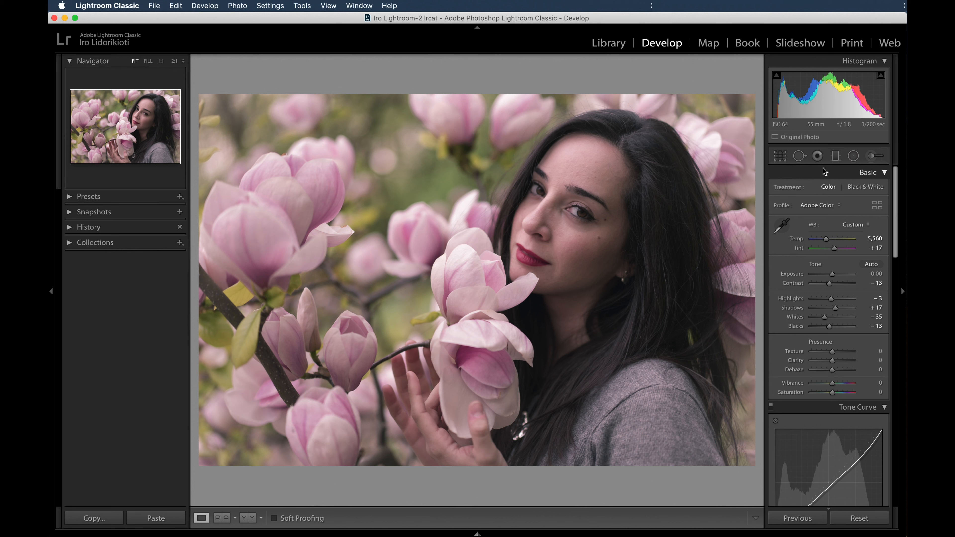
left_click(872, 157)
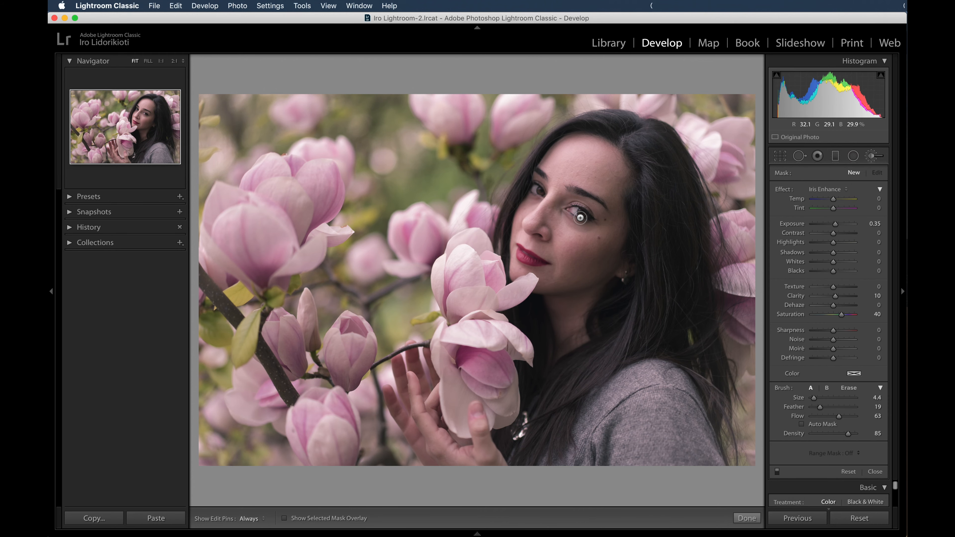
key("z")
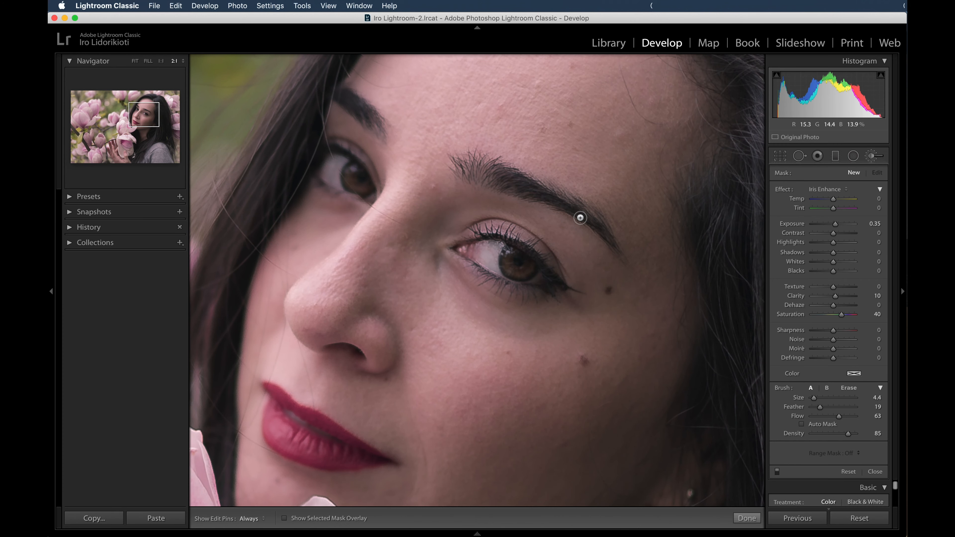
left_click_drag(814, 398, 816, 401)
key("h")
mouse_move(517, 271)
left_mouse_down()
mouse_move(524, 275)
mouse_move(528, 259)
mouse_move(503, 259)
mouse_move(513, 268)
left_mouse_up()
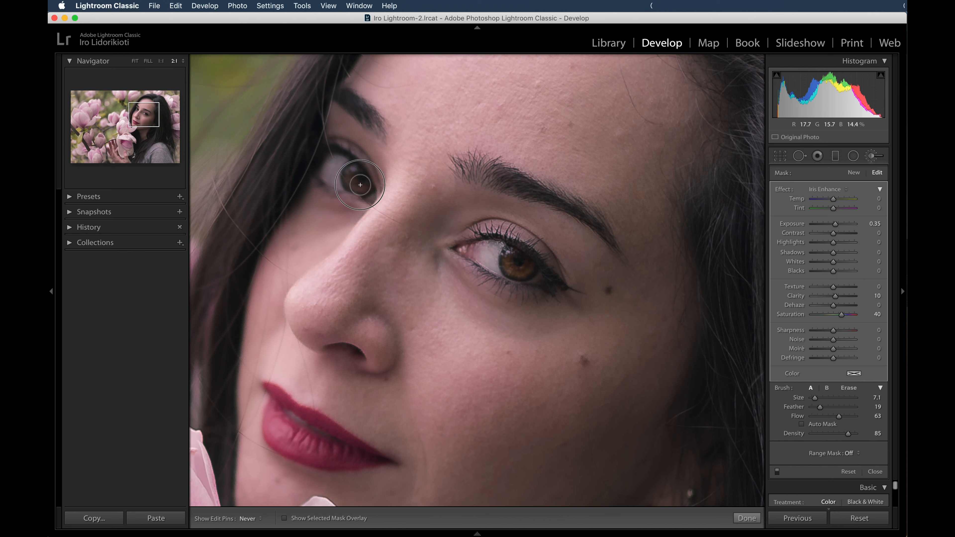
key("h")
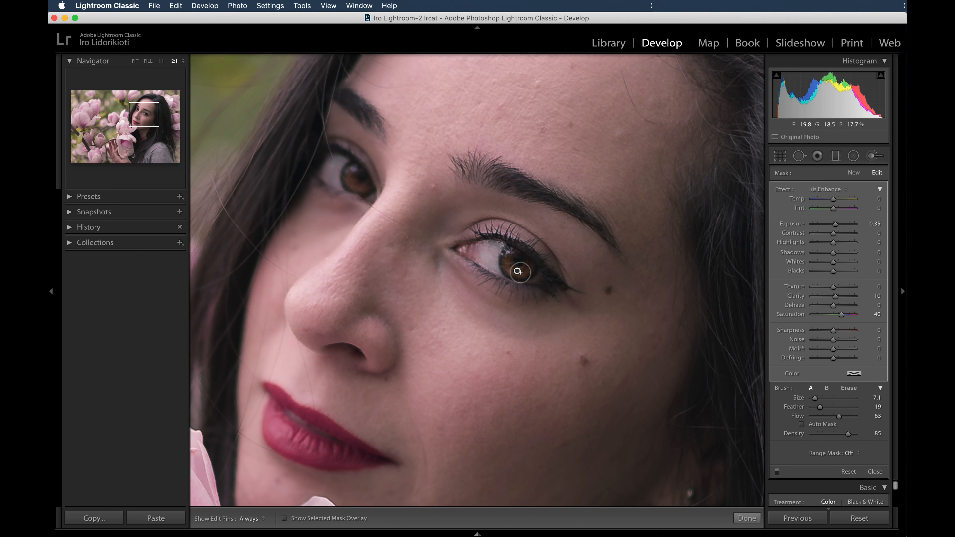
Set the iris brush's Saturation to 20, fine-tune its Exposure, and finish the brush adjustment.
left_click_drag(840, 316, 837, 317)
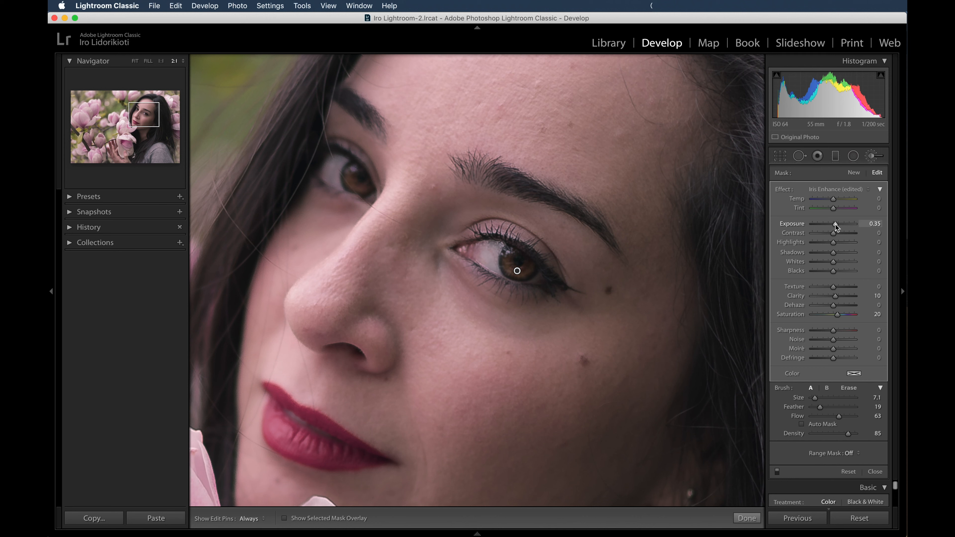
left_click_drag(835, 225, 834, 225)
left_click_drag(835, 225, 835, 225)
left_click(748, 518)
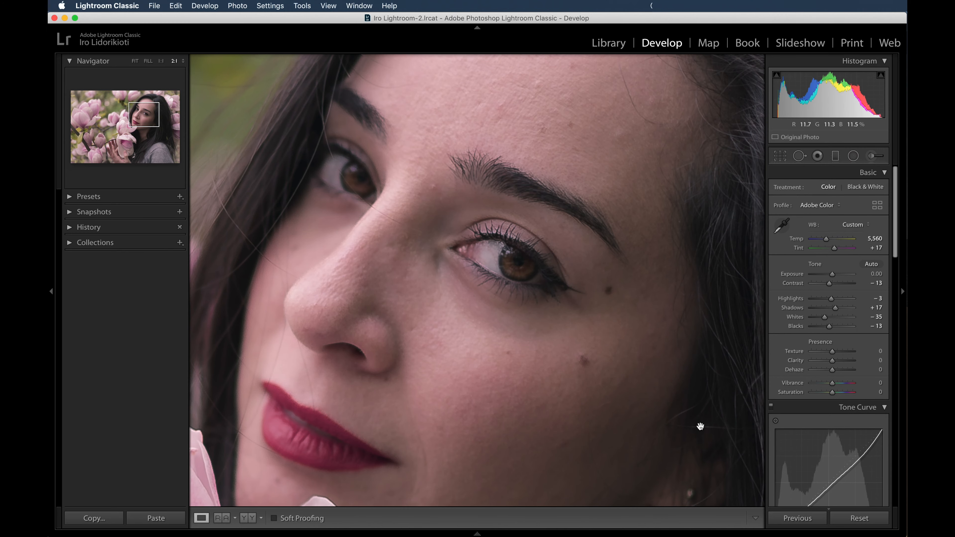
Lower the photo's Tint to +12.
key("minus")
key("super+minus")
key("super+minus")
key("super+minus")
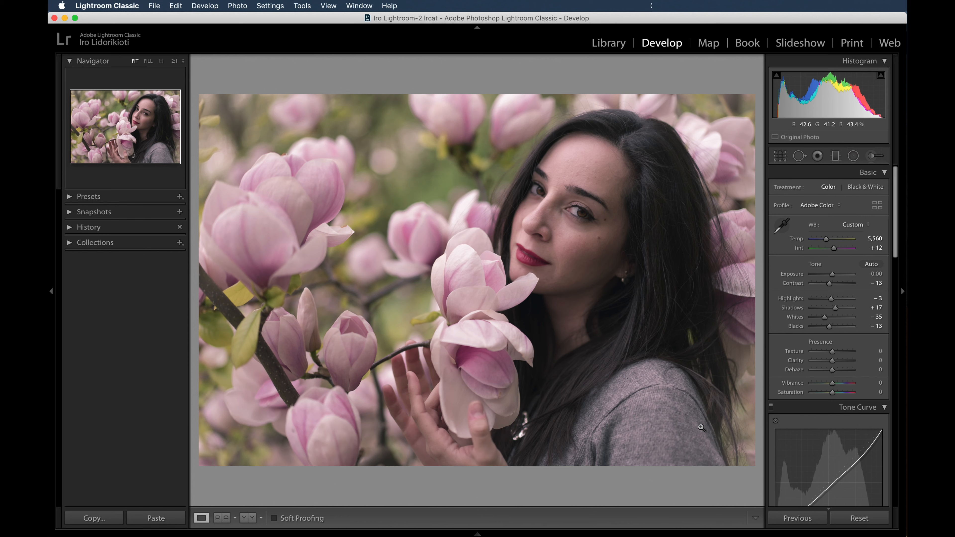
Paint the lash line and outer corner of the eye using a new adjustment brush with Contrast 13 and Blacks -6.
key("k")
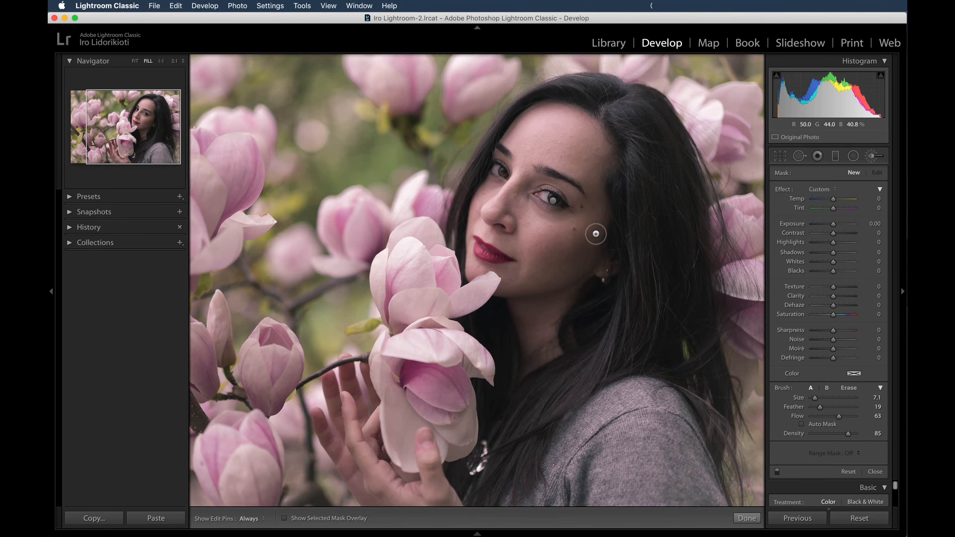
key("z")
left_click_drag(833, 233, 836, 235)
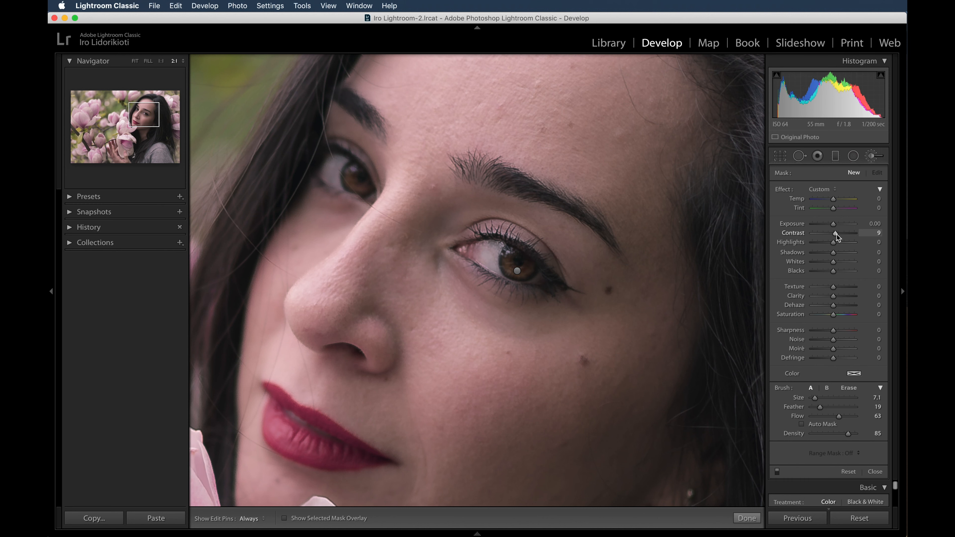
left_click_drag(835, 233, 837, 233)
left_click_drag(835, 271, 832, 271)
key("h")
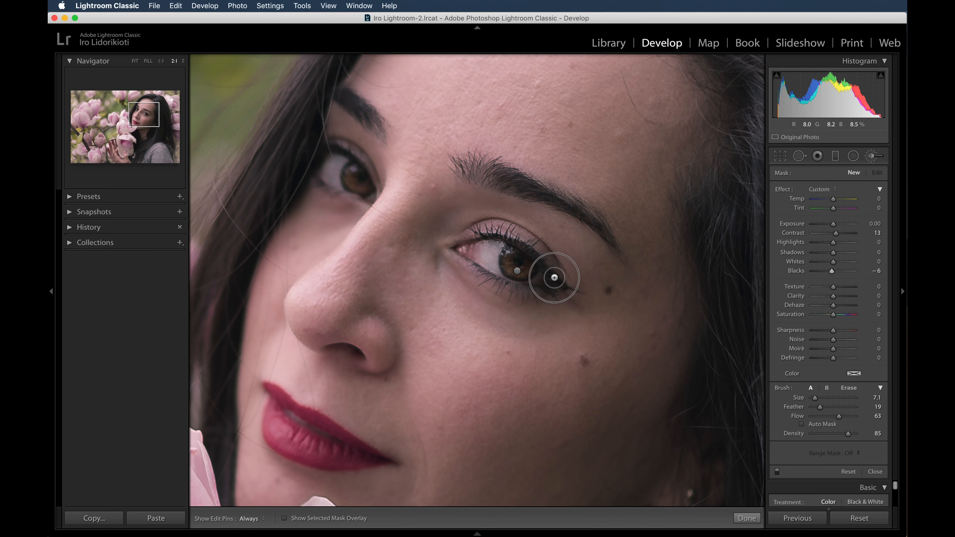
mouse_move(481, 232)
left_mouse_down()
mouse_move(532, 245)
mouse_move(575, 288)
mouse_move(524, 247)
mouse_move(483, 234)
left_mouse_up()
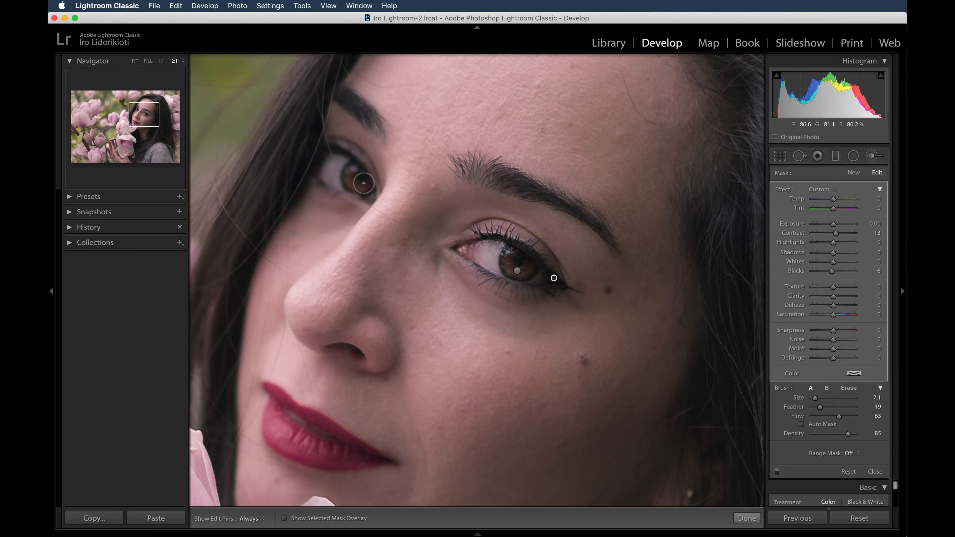
Extend the lash brush below the eye's outer corner, raise its Contrast slightly, and finish the brush adjustment.
key("h")
mouse_move(555, 294)
left_mouse_down()
mouse_move(533, 284)
mouse_move(581, 293)
left_mouse_up()
left_click_drag(835, 234, 838, 234)
left_click(747, 518)
key("z")
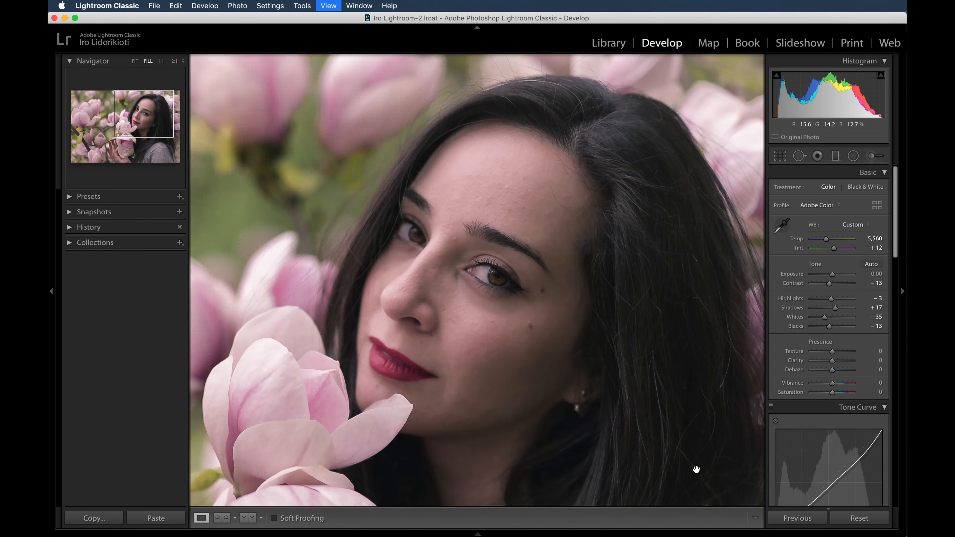
key("super+minus")
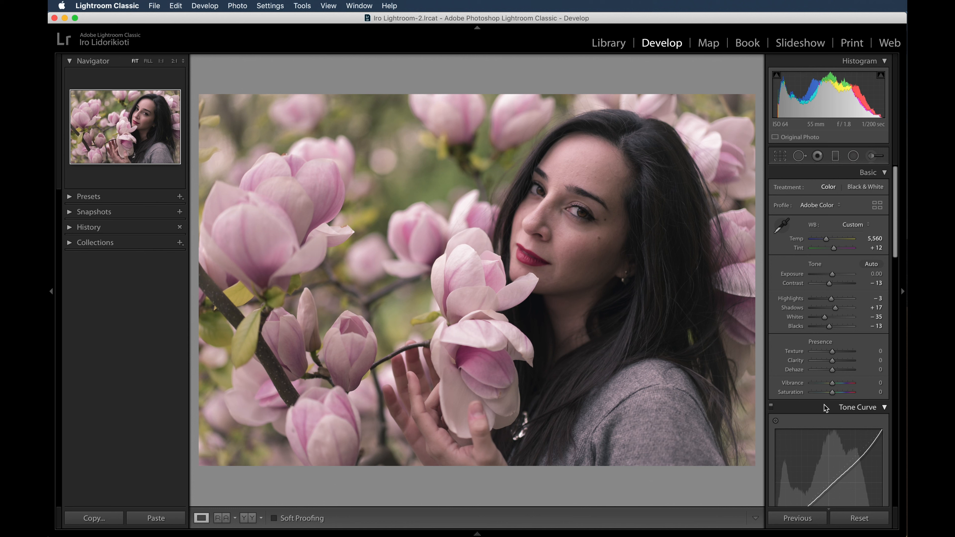
Raise the photo's Vibrance to +8 and its Saturation to +7.
left_click(833, 384)
left_click_drag(832, 385, 834, 395)
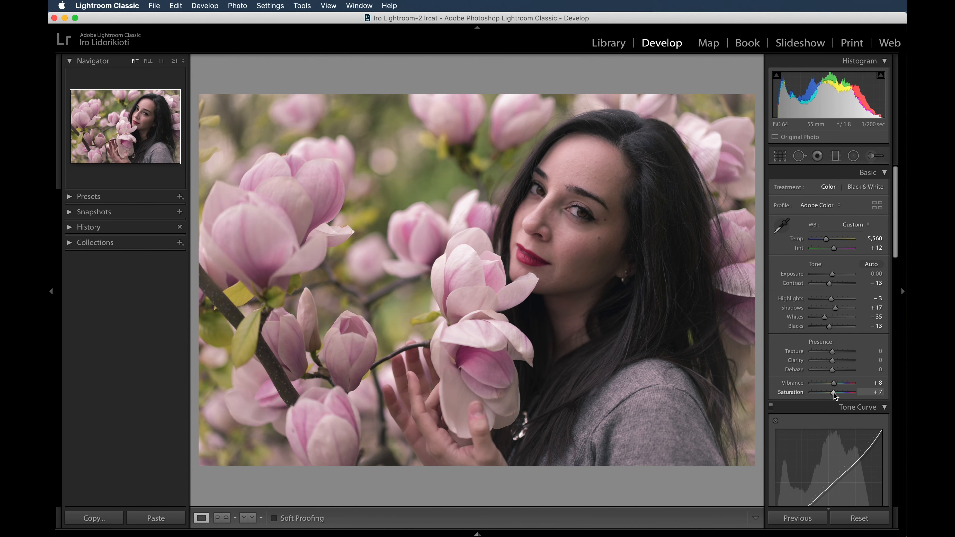
Draw a radial filter around the face, rotate and fit its oval to the head's tilt, and invert it so it affects the inside.
left_click(856, 160)
left_click_drag(567, 143, 632, 115)
left_click_drag(609, 155, 620, 132)
left_click_drag(566, 220, 569, 213)
left_click_drag(623, 128, 620, 134)
left_click_drag(508, 176, 512, 178)
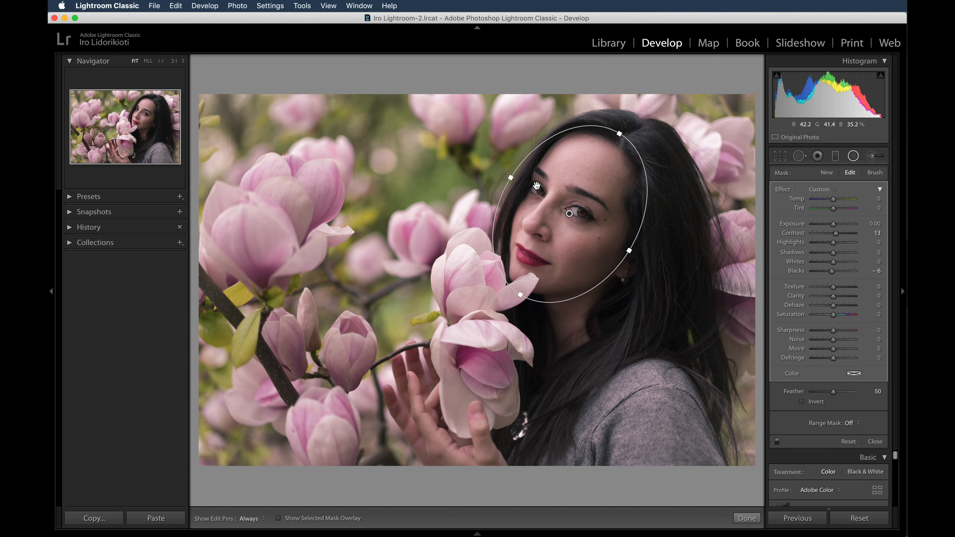
left_click_drag(570, 214, 573, 216)
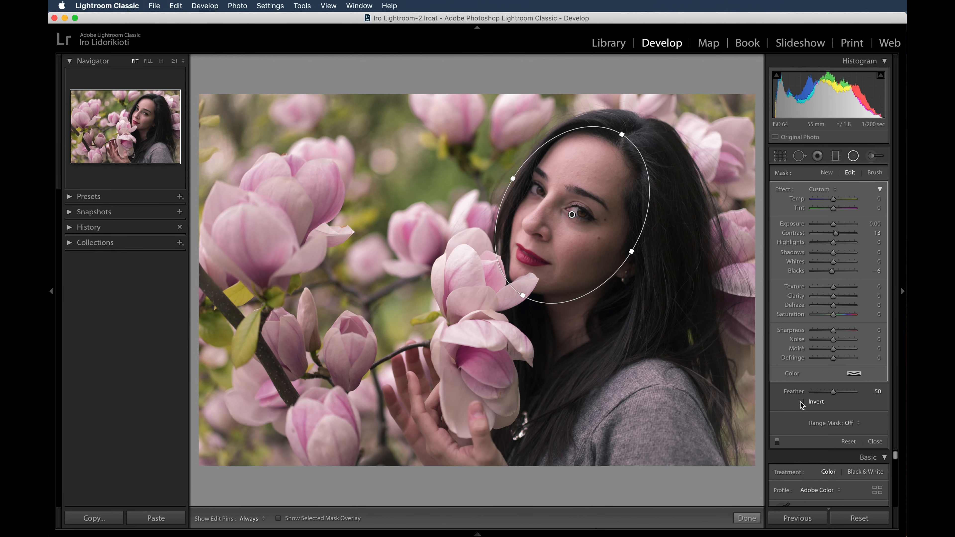
left_click(802, 401)
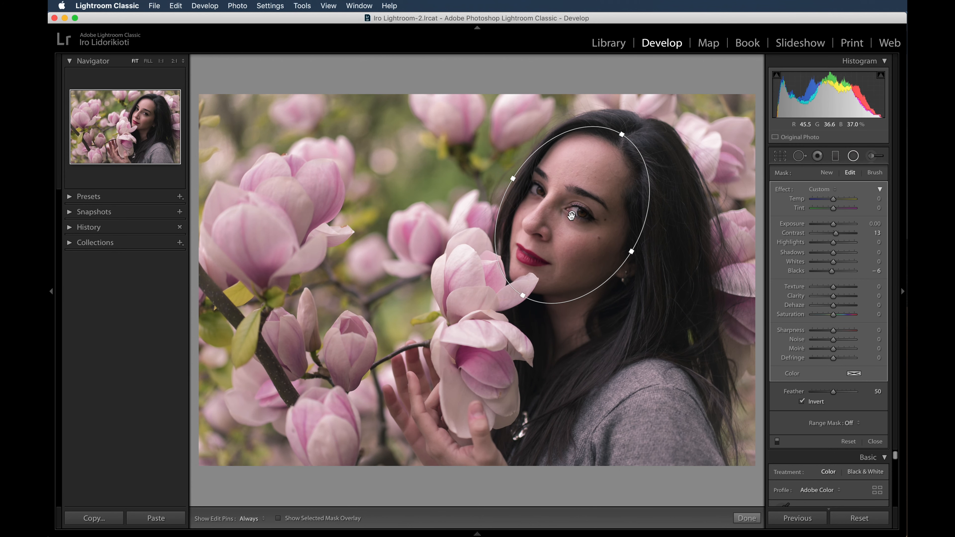
mouse_move(571, 215)
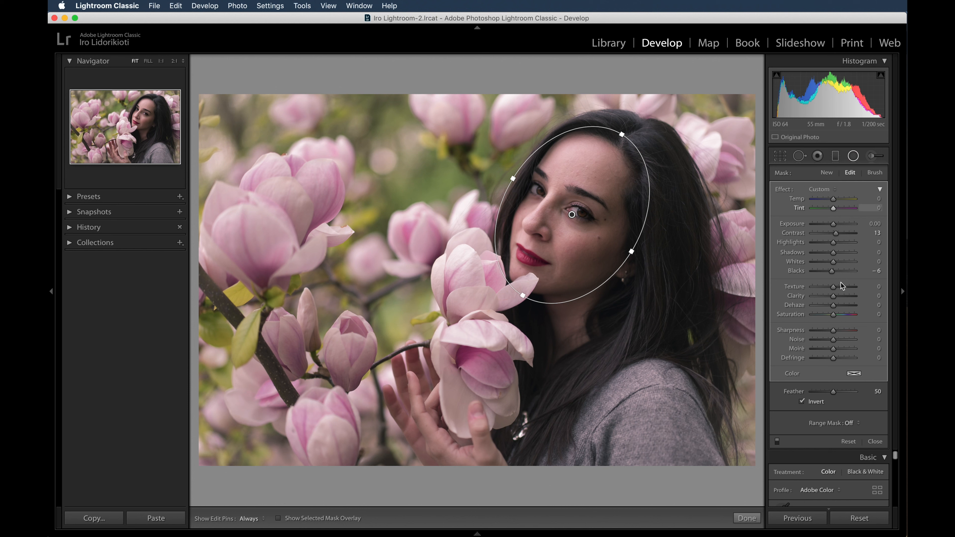
Set the face radial filter to Saturation 3, Tint -5, Highlights 23 and Shadows 24, and finish the adjustment.
left_click(834, 316)
left_click_drag(834, 316, 835, 316)
left_click_drag(834, 212, 833, 212)
left_click_drag(834, 212, 833, 212)
left_click_drag(833, 243, 836, 245)
left_click_drag(834, 253, 836, 255)
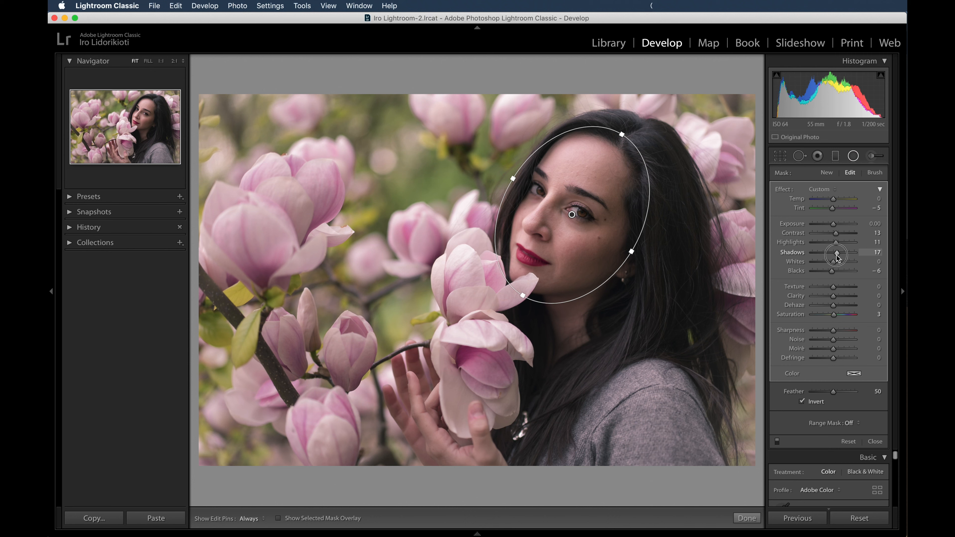
left_click_drag(836, 256, 838, 244)
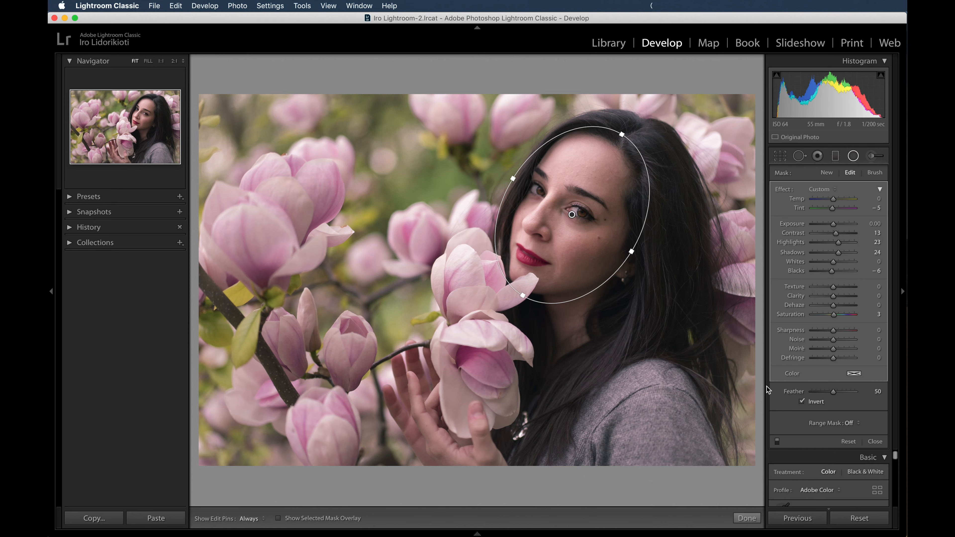
left_click(747, 518)
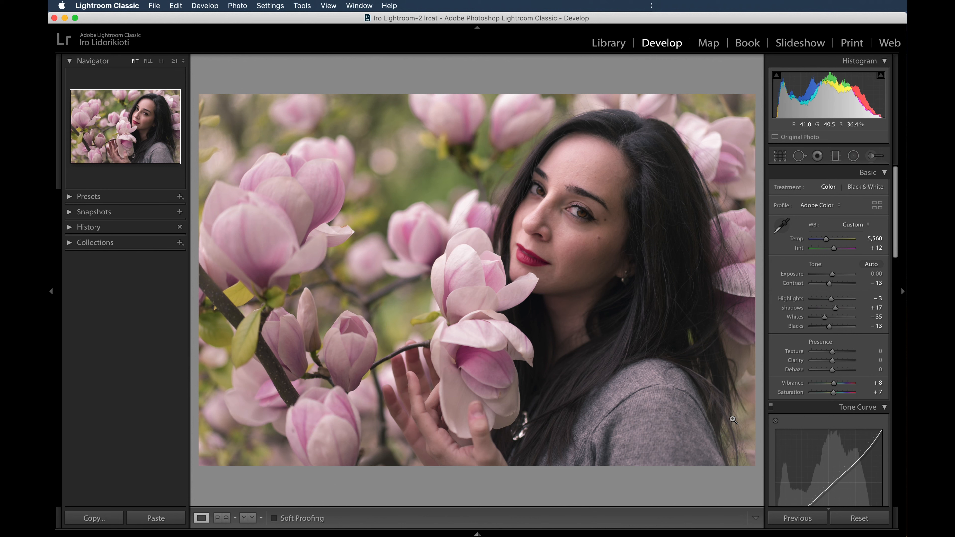
Set up a new adjustment brush with the Soften Skin effect, Size 15.2 and Feather 45 for close-up work on the face.
left_click(872, 156)
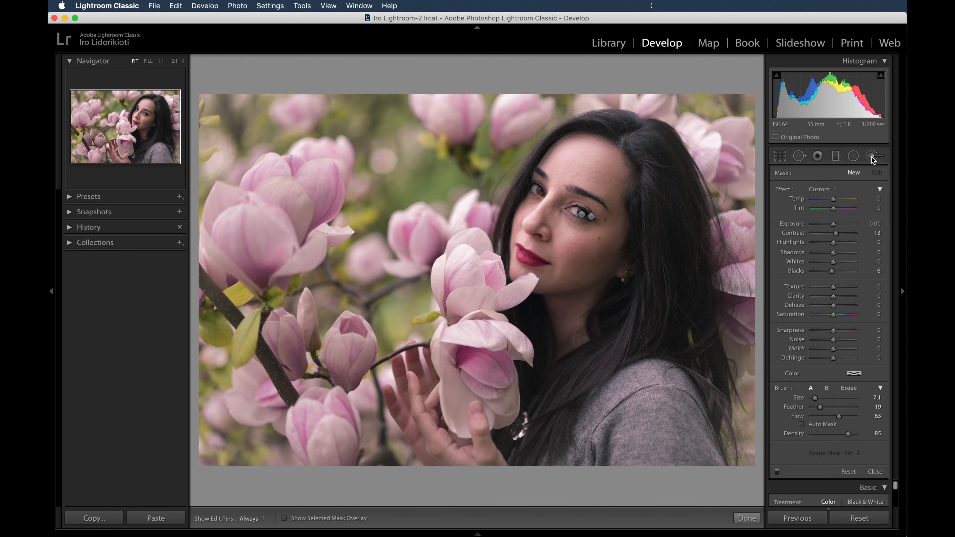
left_click(827, 189)
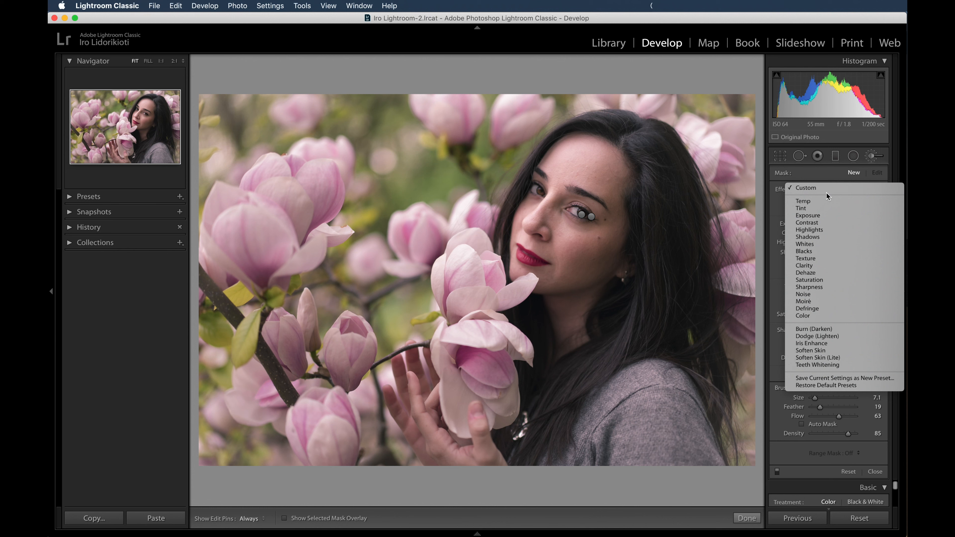
left_click(809, 351)
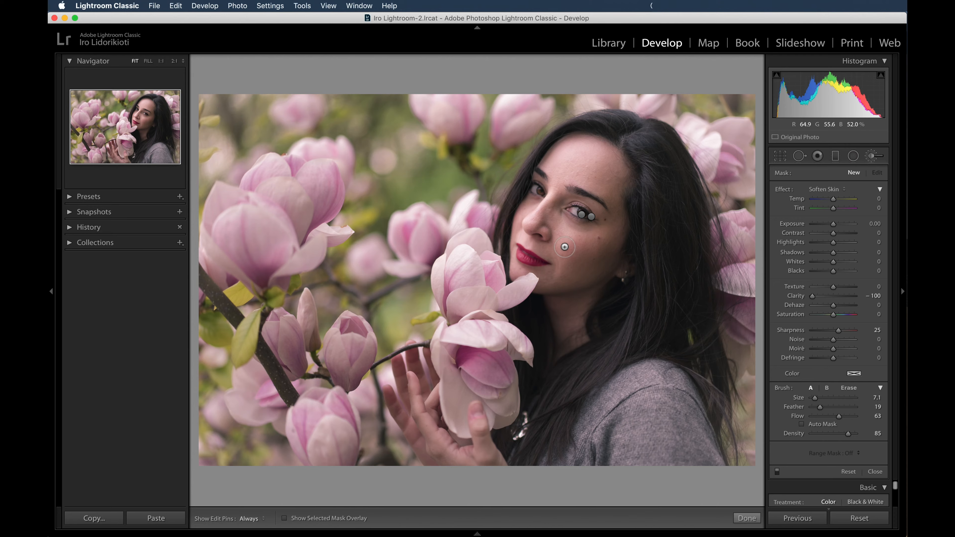
key("z")
left_click_drag(815, 397, 832, 409)
key("h")
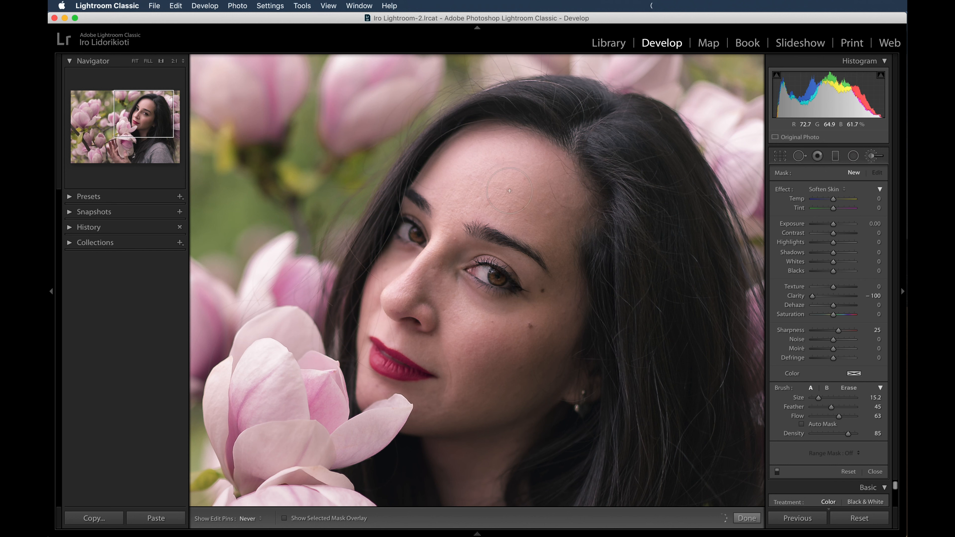
Paint the skin-softening brush over the forehead, cheek and nose, reducing the brush Size to 10.4 for tighter areas.
mouse_move(550, 218)
left_mouse_down()
mouse_move(483, 177)
mouse_move(455, 196)
left_mouse_up()
mouse_move(464, 376)
left_mouse_down()
mouse_move(541, 376)
mouse_move(565, 263)
mouse_move(562, 316)
mouse_move(437, 314)
mouse_move(421, 278)
mouse_move(432, 263)
left_mouse_up()
key("h")
left_click_drag(819, 399, 816, 399)
key("h")
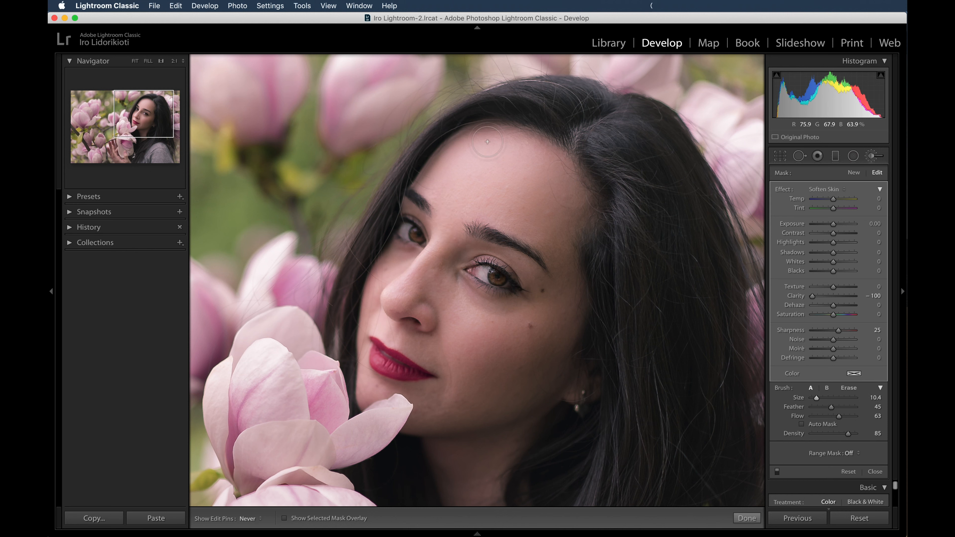
key("h")
key("h")
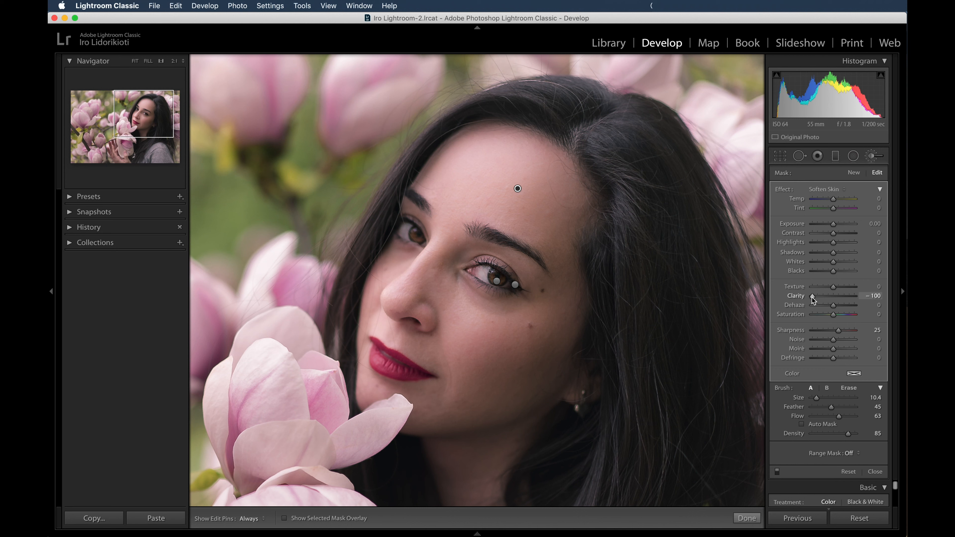
Set the skin-softening brush's Clarity to -32 and Sharpness to 11, finish the adjustment, and return to the whole photo.
left_click_drag(813, 299, 827, 298)
left_click_drag(838, 331, 837, 334)
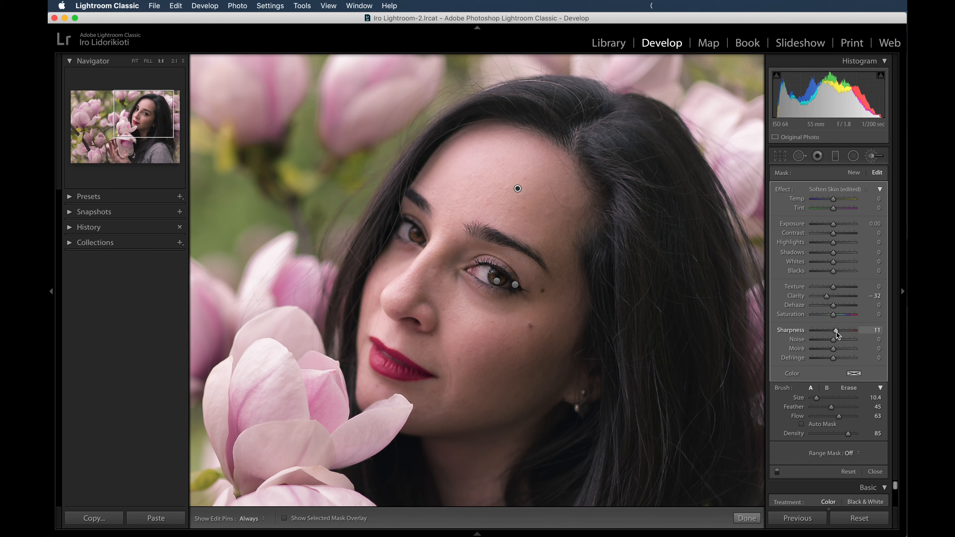
left_click(747, 518)
key("z")
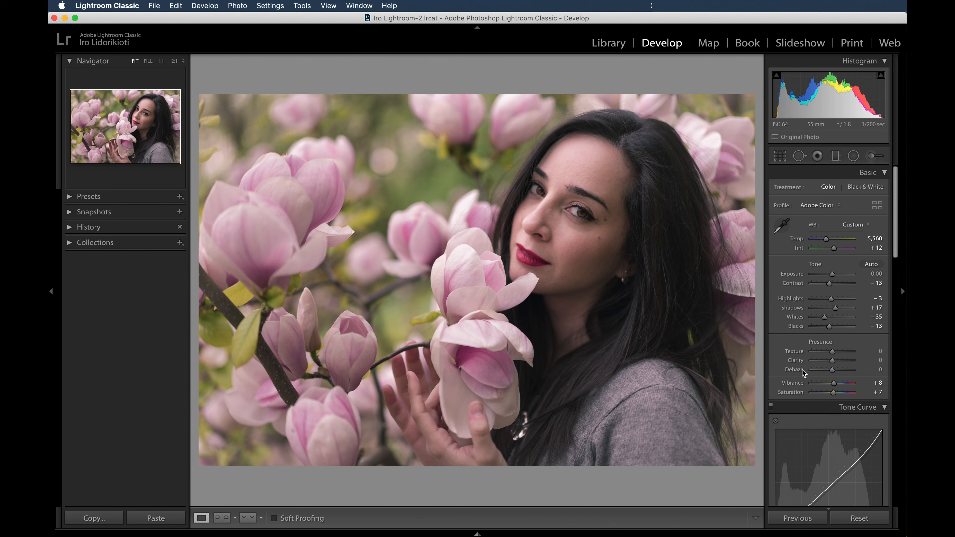
Set the photo's Dehaze to +4 and raise its Exposure to +0.30.
left_click_drag(833, 372, 835, 373)
left_click_drag(833, 275, 833, 275)
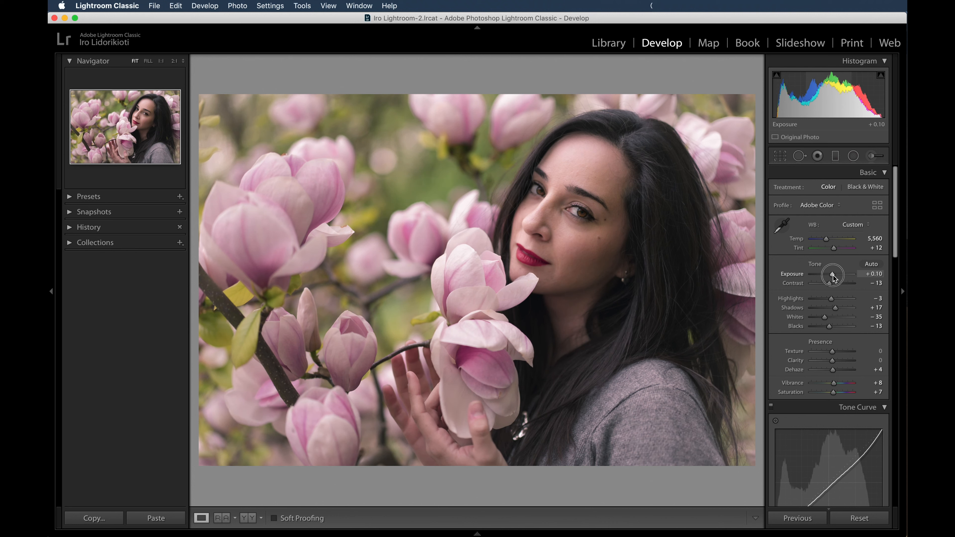
left_click_drag(835, 278, 835, 278)
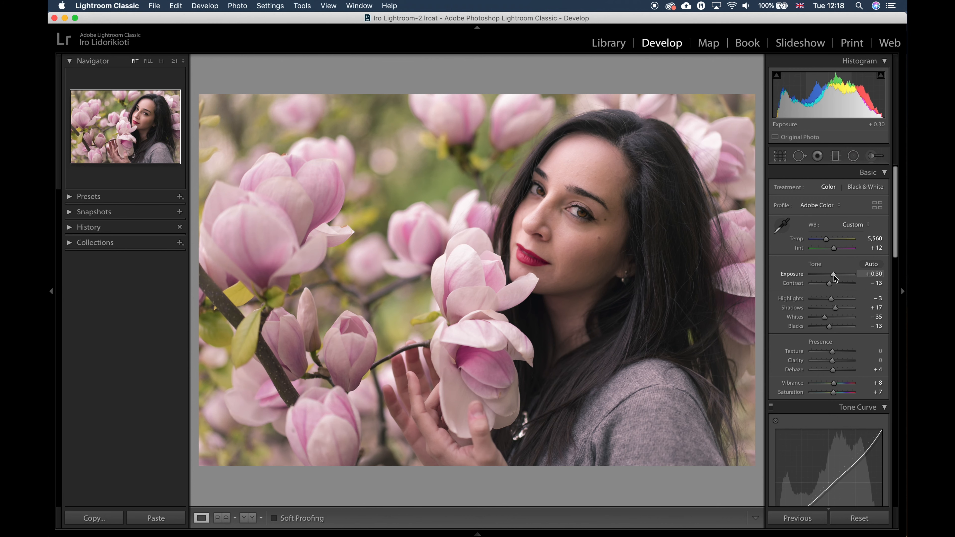
Collapse the basic adjustments and show the photo's Before version to compare it with the edit.
left_click(789, 172)
key("backslash")
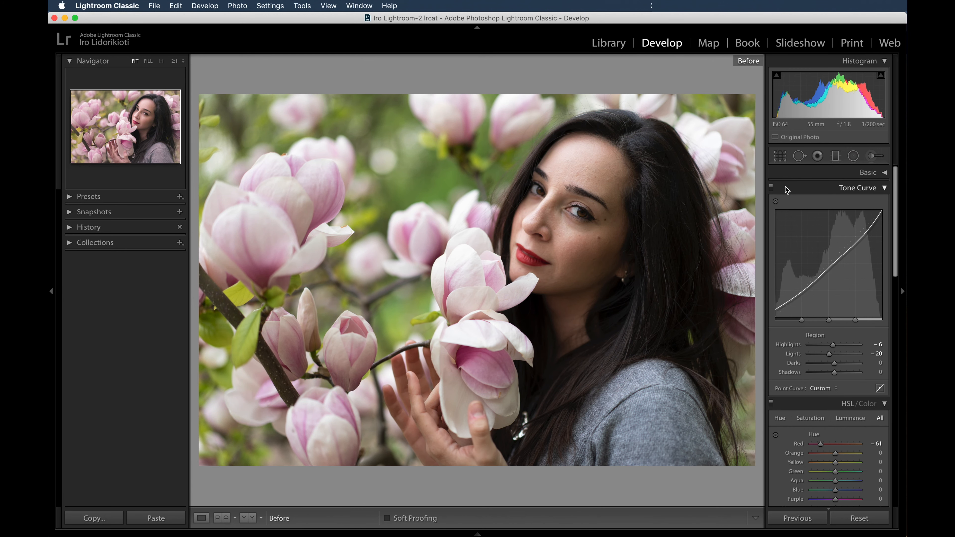